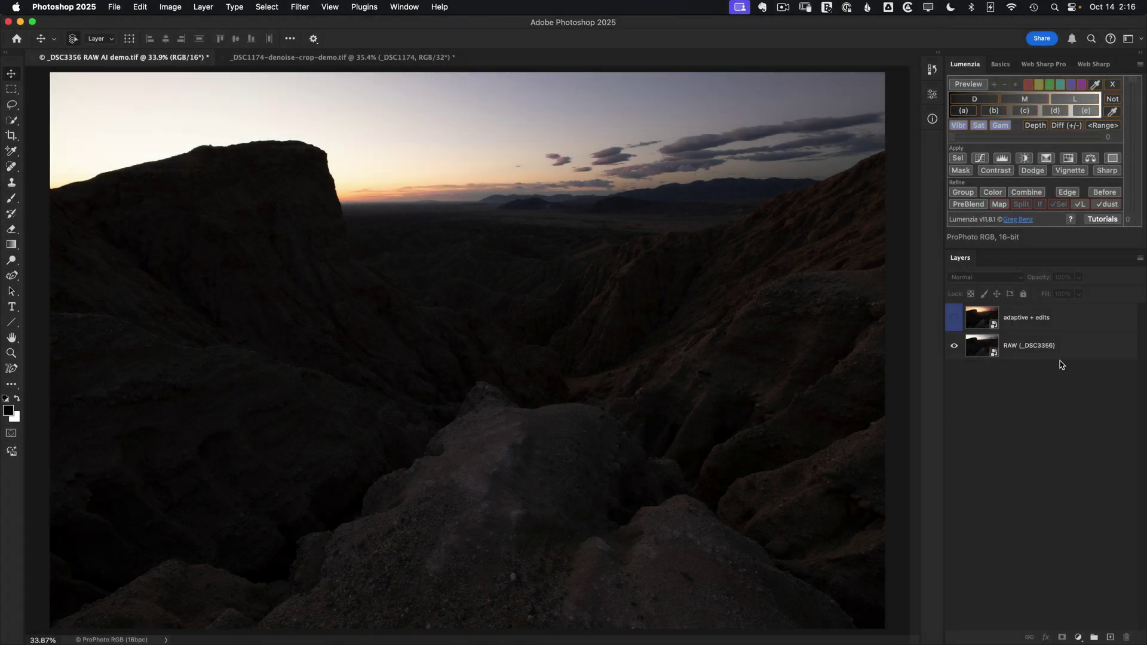
Step: Duplicate the RAW layer as an independent smart object using New Smart Object via Copy
{"action": "right_click", "coordinate": [1009, 357]}
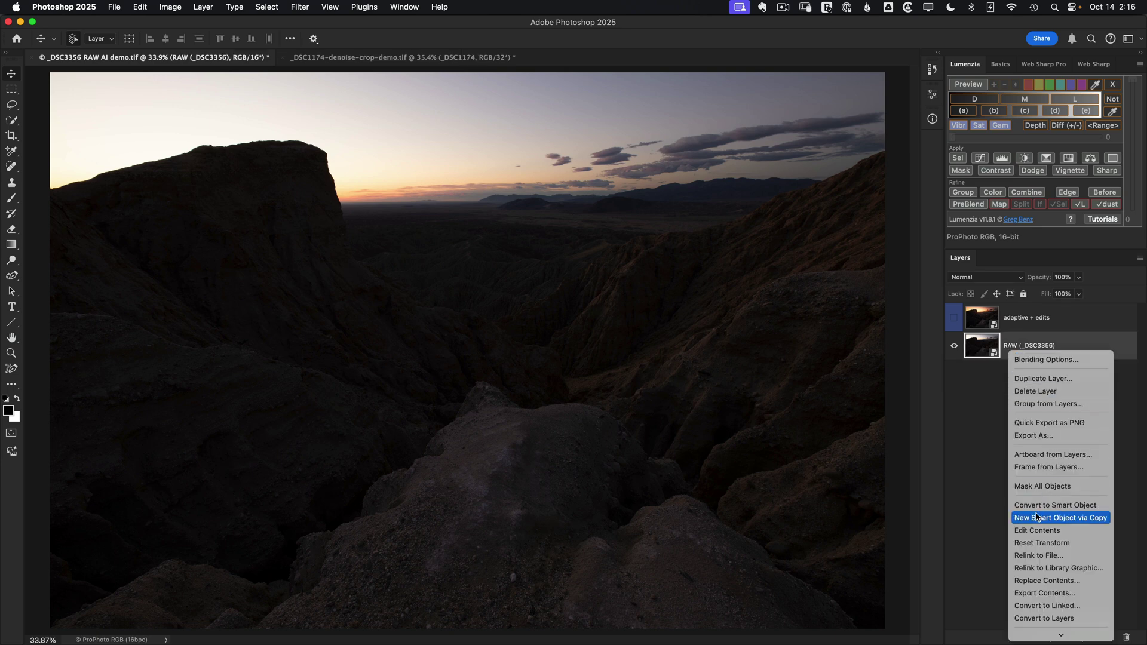
{"action": "left_click", "coordinate": [1093, 521]}
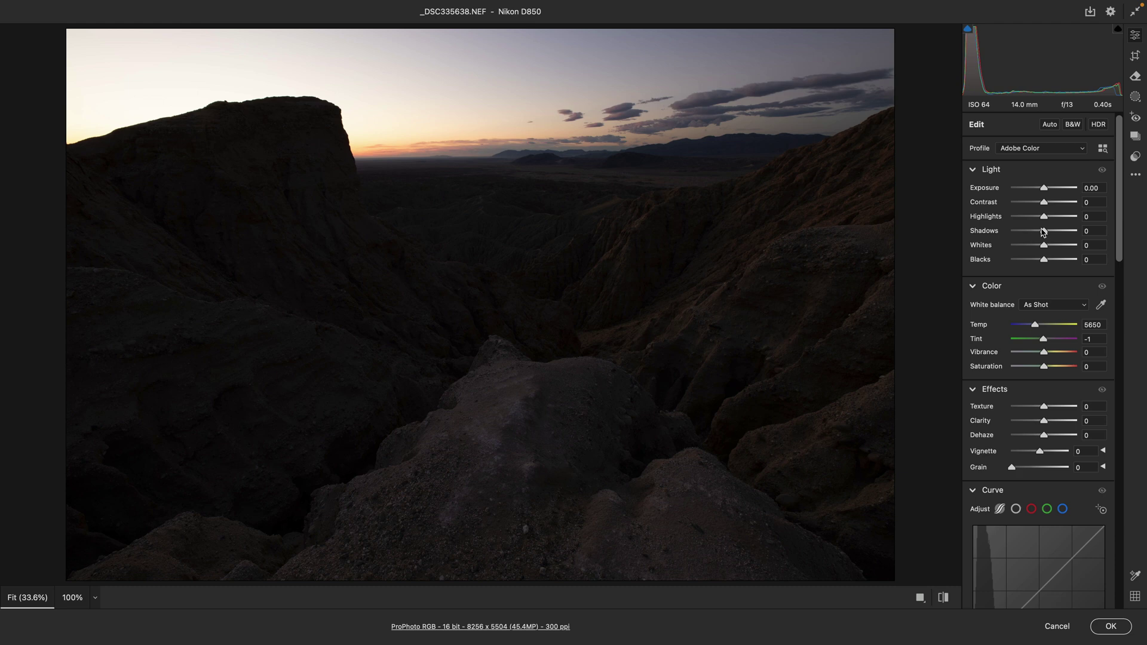
Step: Test Shadows at +100, then settle on +50 to reveal the canyon walls
{"action": "left_click_drag", "start_coordinate": [1043, 232], "coordinate": [1059, 233]}
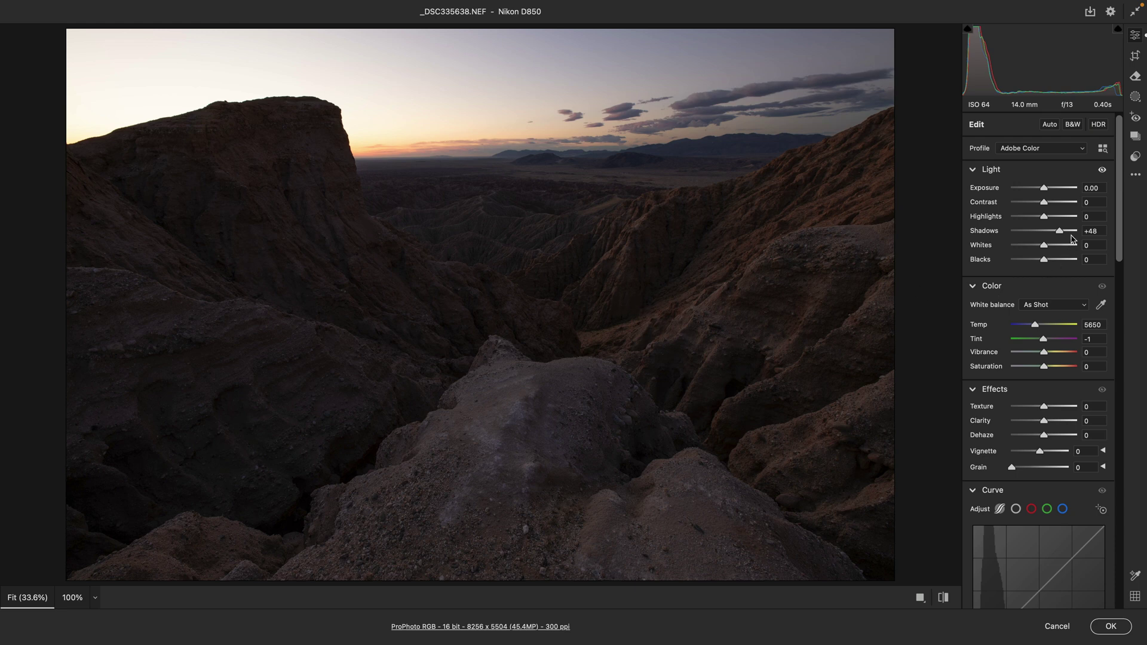
{"action": "left_click_drag", "start_coordinate": [1062, 233], "coordinate": [1104, 235]}
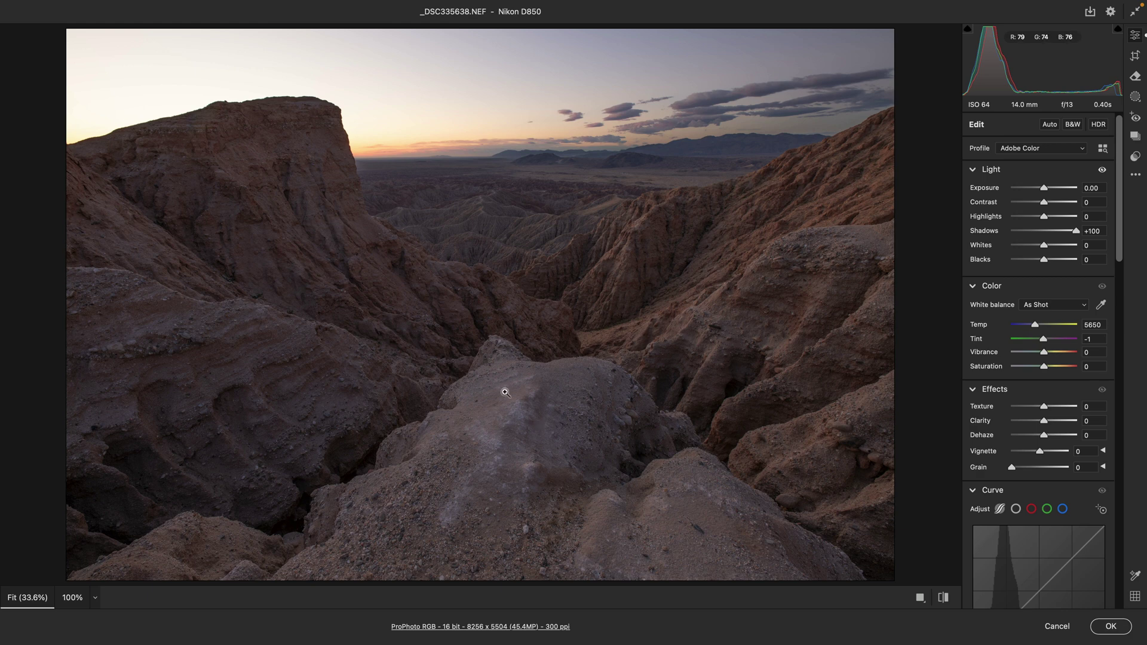
{"action": "left_click_drag", "start_coordinate": [1081, 235], "coordinate": [1061, 234]}
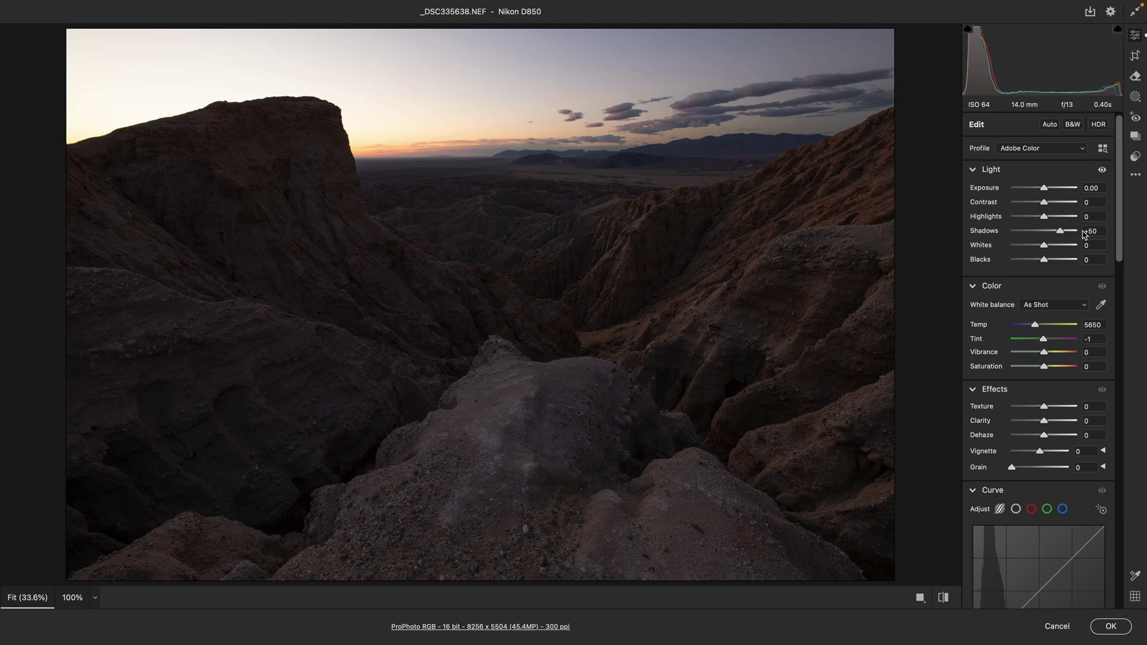
Step: Apply the Camera Raw edit and rename the edited layer '+50 shadows'
{"action": "left_click", "coordinate": [1111, 627]}
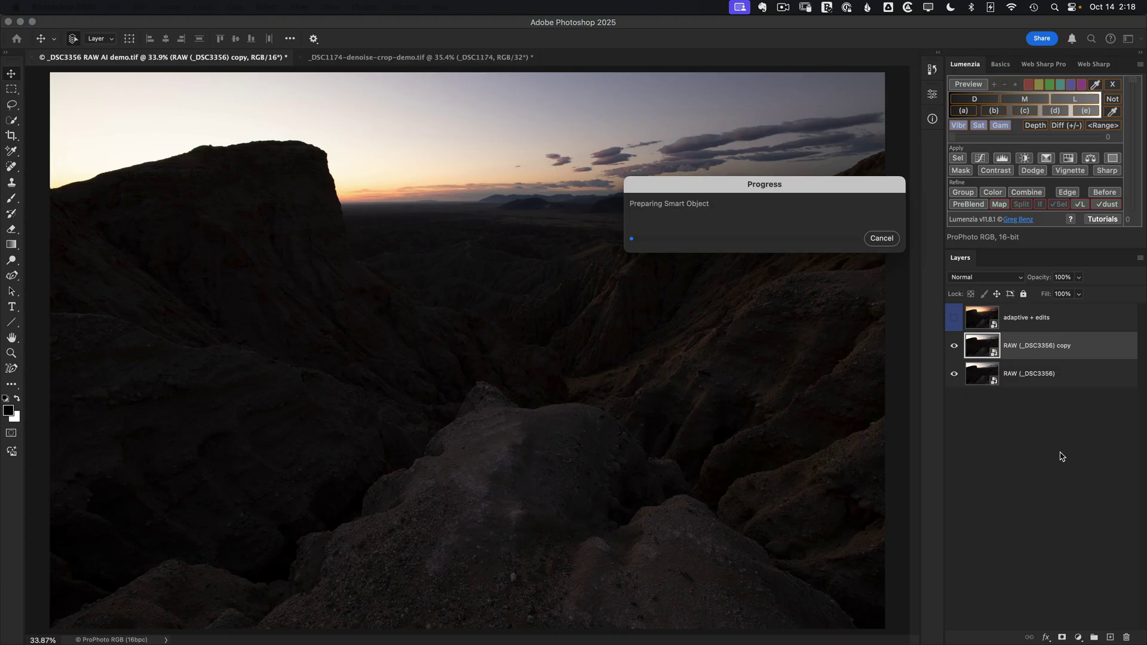
{"action": "double_click", "coordinate": [1046, 346]}
{"action": "type", "text": "+50 shadows"}
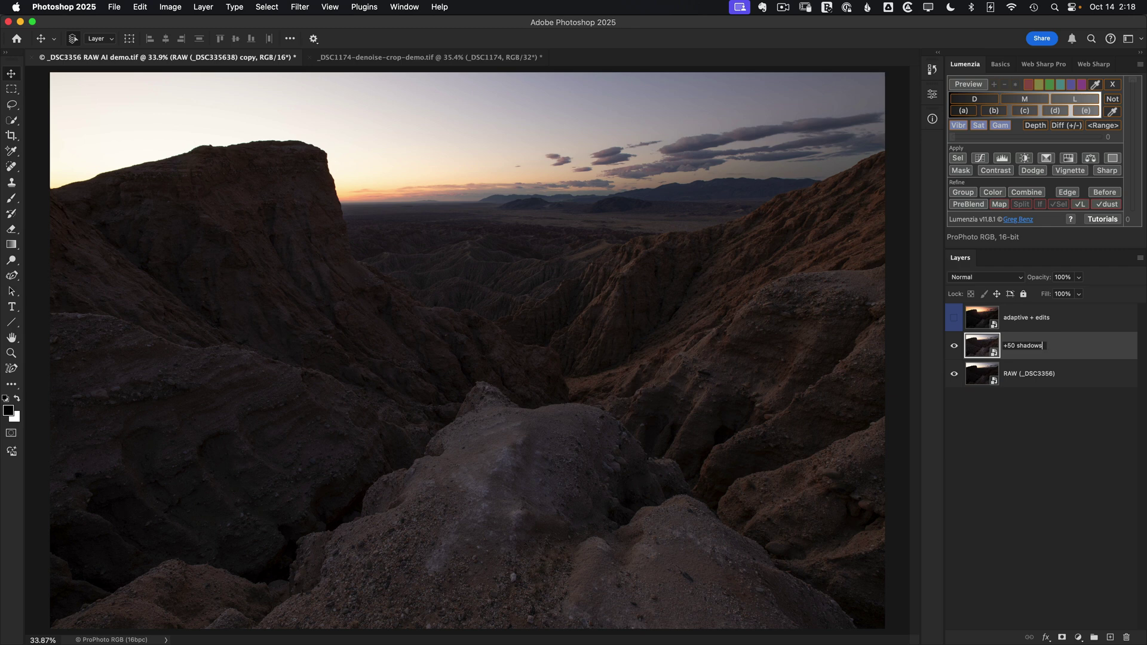
{"action": "key", "text": "Return"}
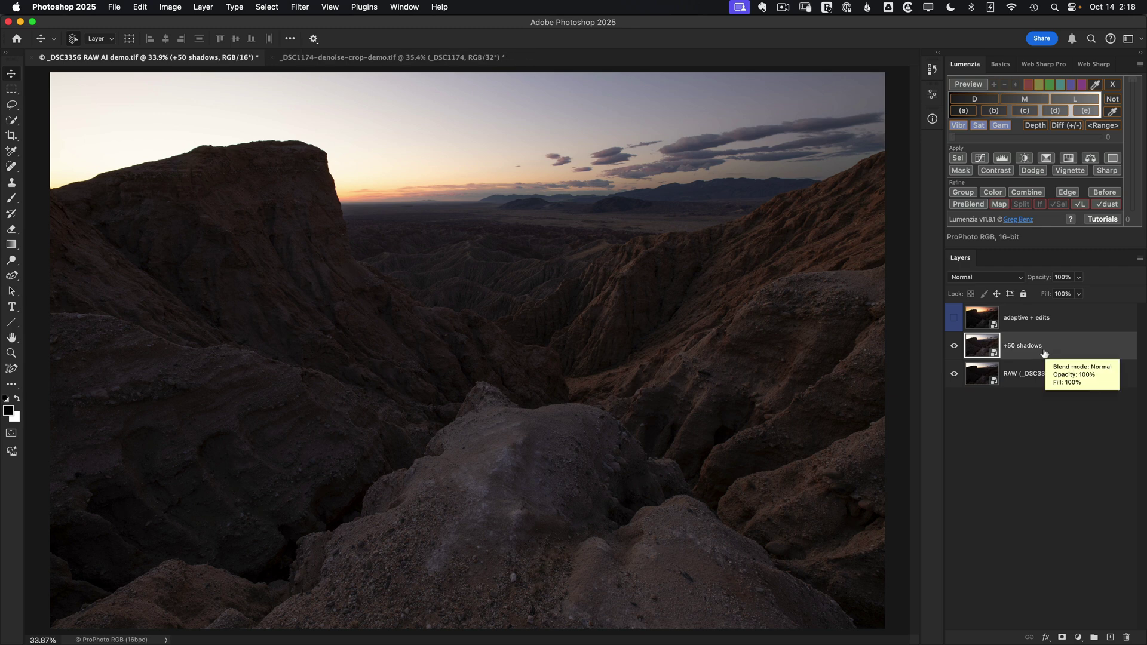
Step: Make another RAW smart-object copy and move it above the +50 shadows layer
{"action": "right_click", "coordinate": [1028, 366]}
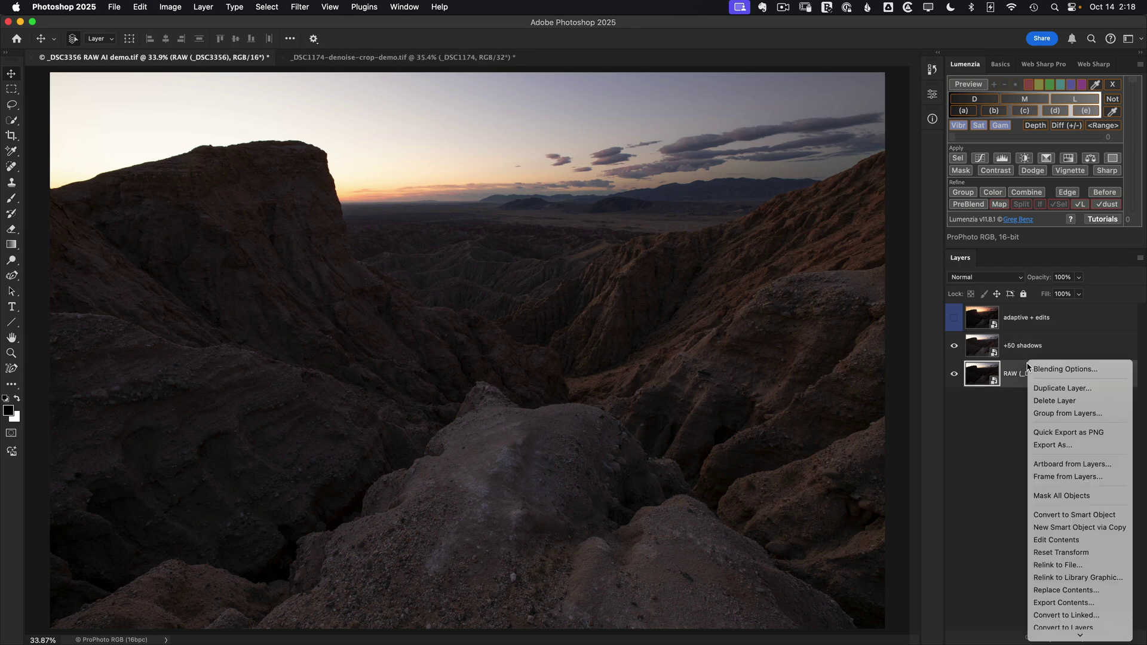
{"action": "left_click", "coordinate": [1065, 527]}
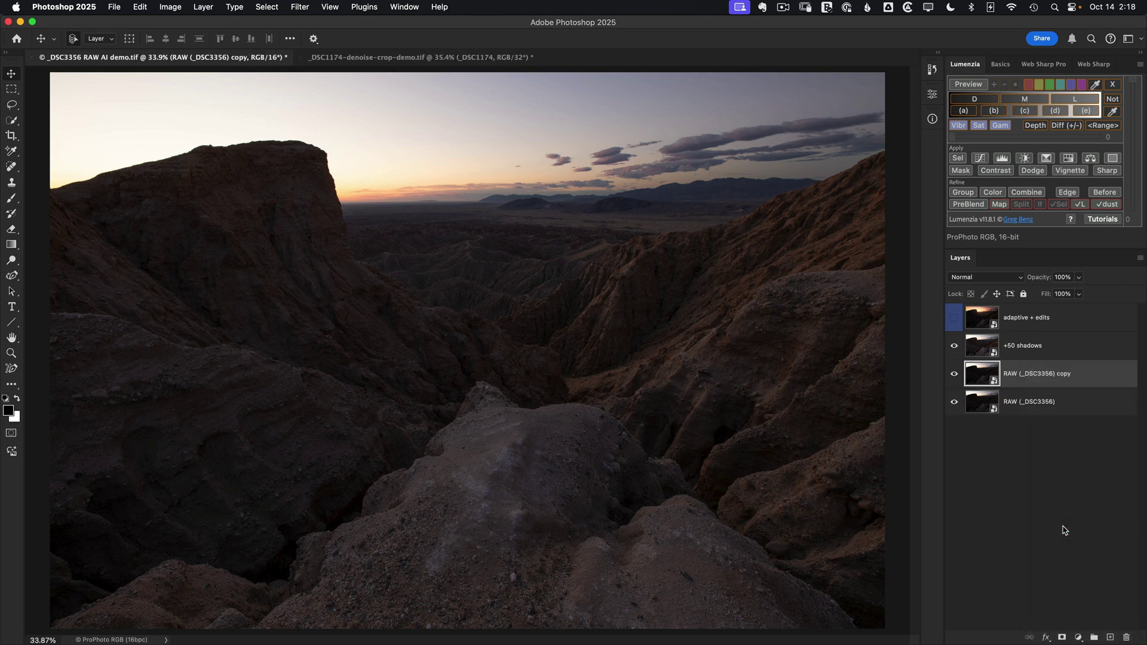
{"action": "left_click_drag", "start_coordinate": [1043, 380], "coordinate": [1026, 335]}
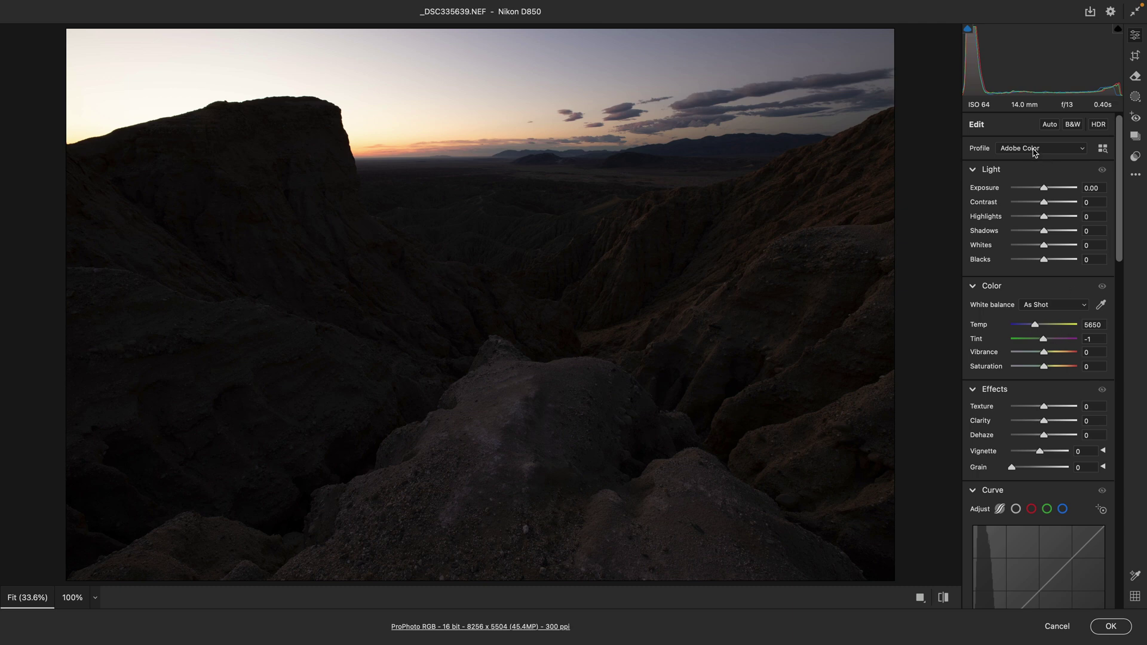
Step: Try the Adobe Landscape profile, then switch to Adobe Standard and reopen the profile list
{"action": "left_click", "coordinate": [1034, 152]}
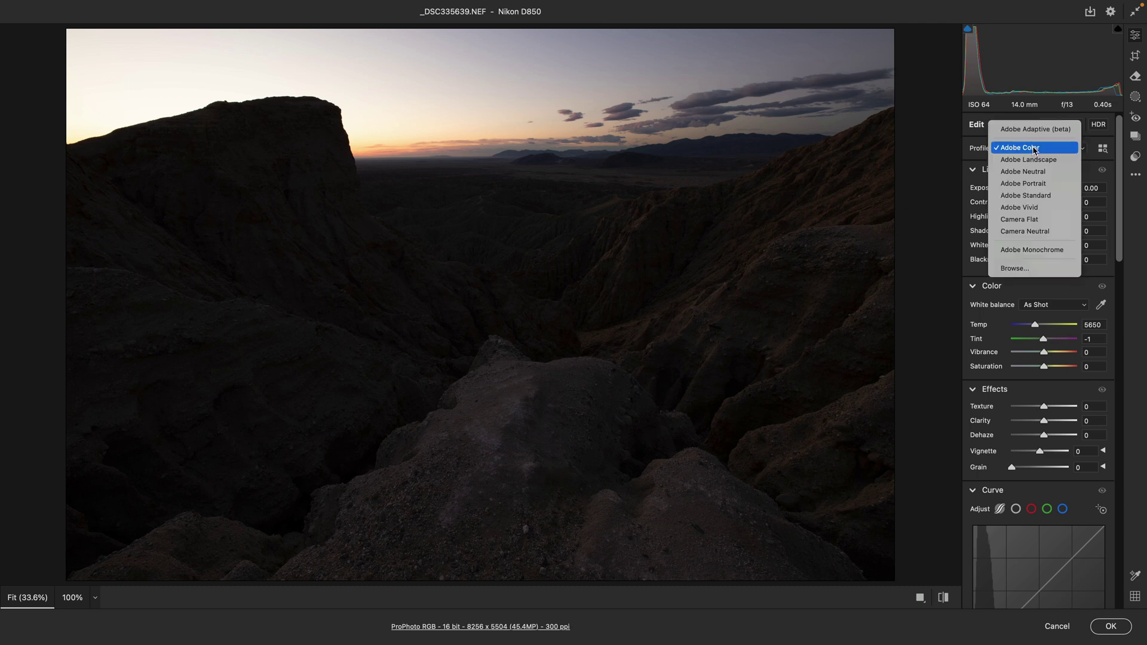
{"action": "left_click", "coordinate": [1040, 160]}
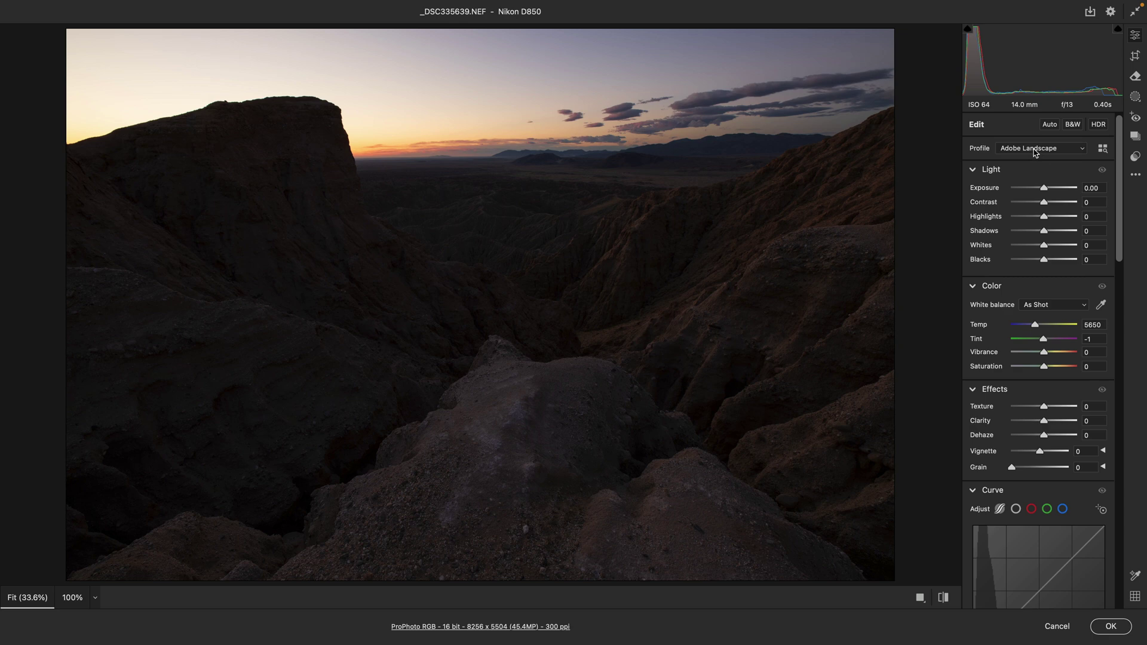
{"action": "left_click", "coordinate": [1036, 151]}
{"action": "left_click", "coordinate": [1037, 183]}
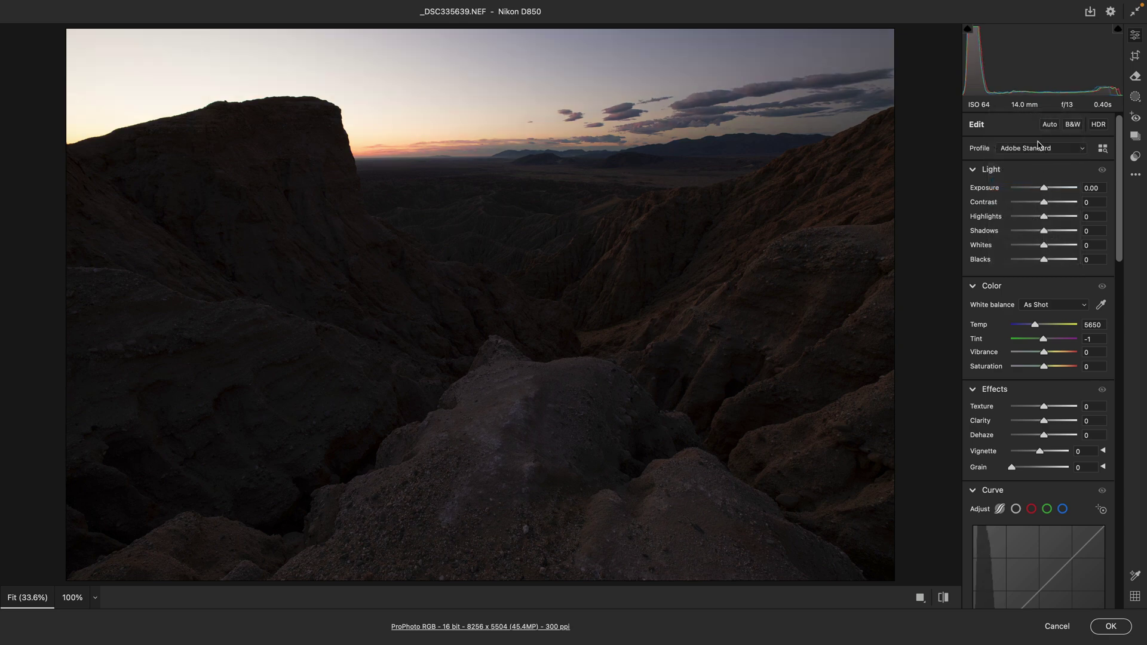
{"action": "left_click", "coordinate": [1038, 151]}
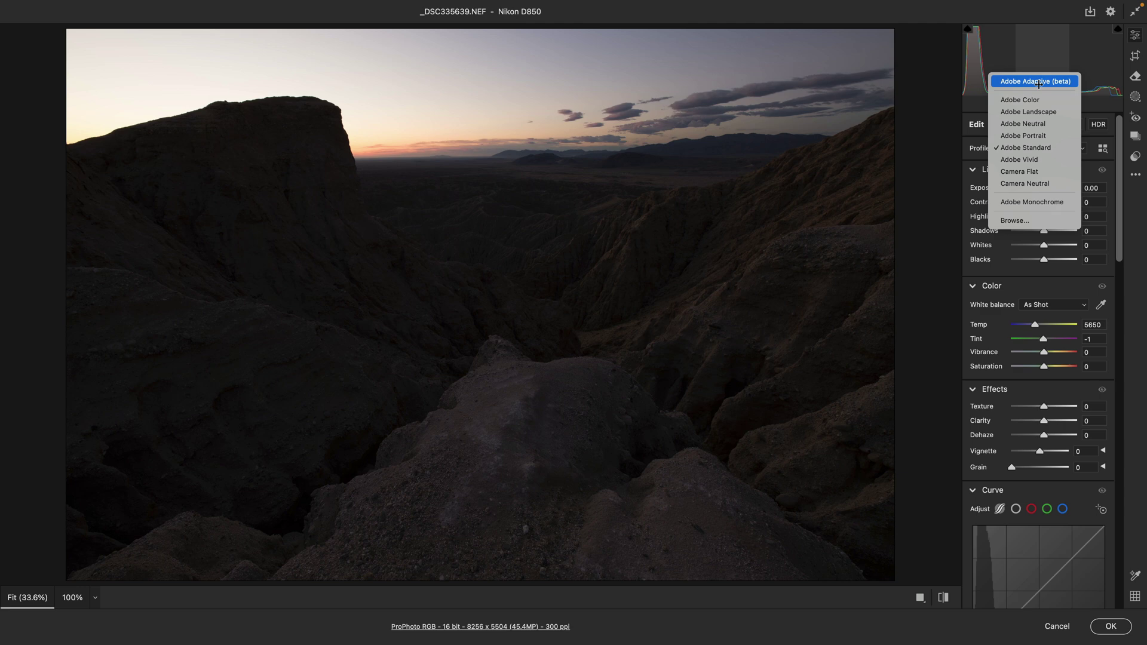
Step: Apply the Adobe Adaptive (beta) profile and lower its Amount to 50
{"action": "left_click", "coordinate": [1038, 82]}
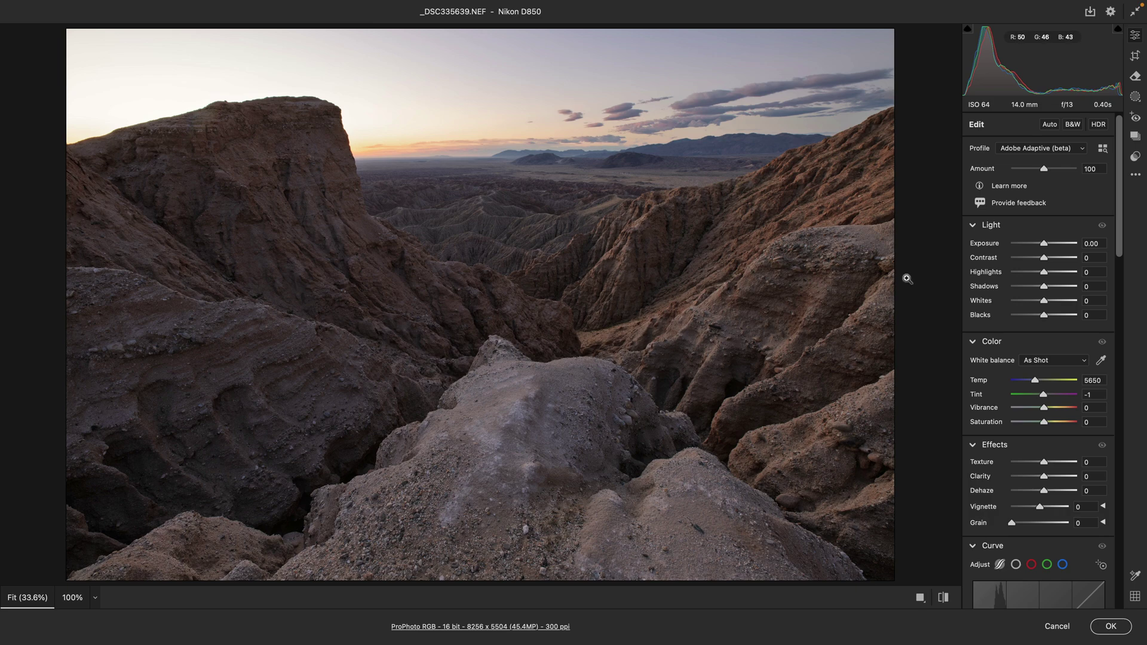
{"action": "left_click_drag", "start_coordinate": [1044, 172], "coordinate": [1029, 172]}
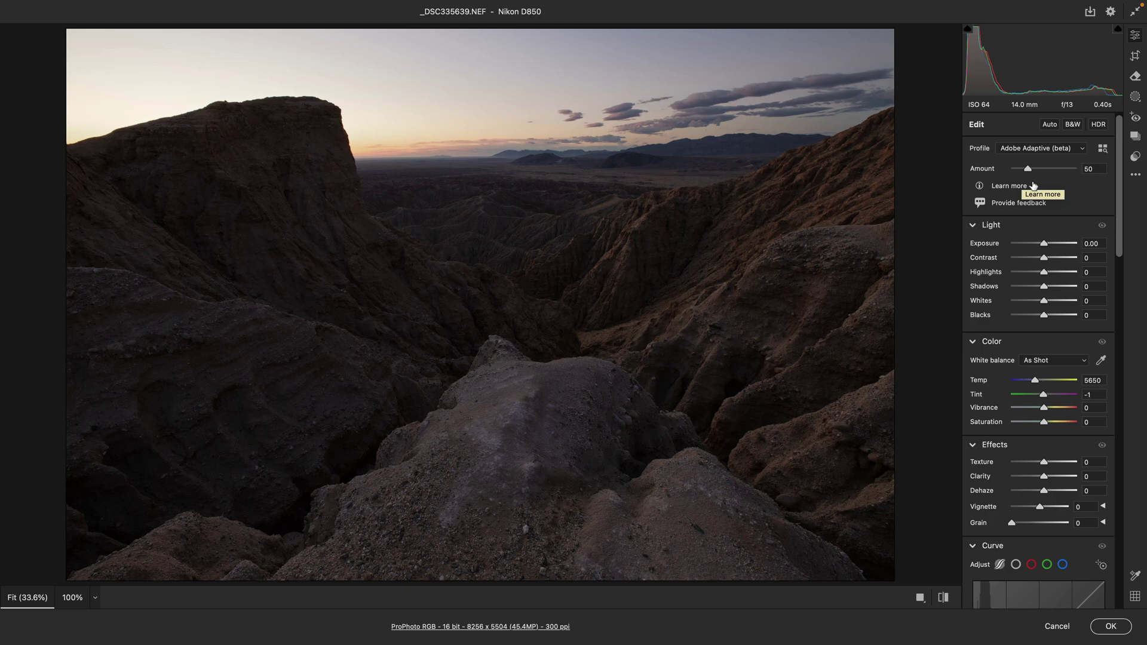
Step: Apply the profile edit and rename the new layer 'Adobe Adaptive'
{"action": "left_click", "coordinate": [1111, 626]}
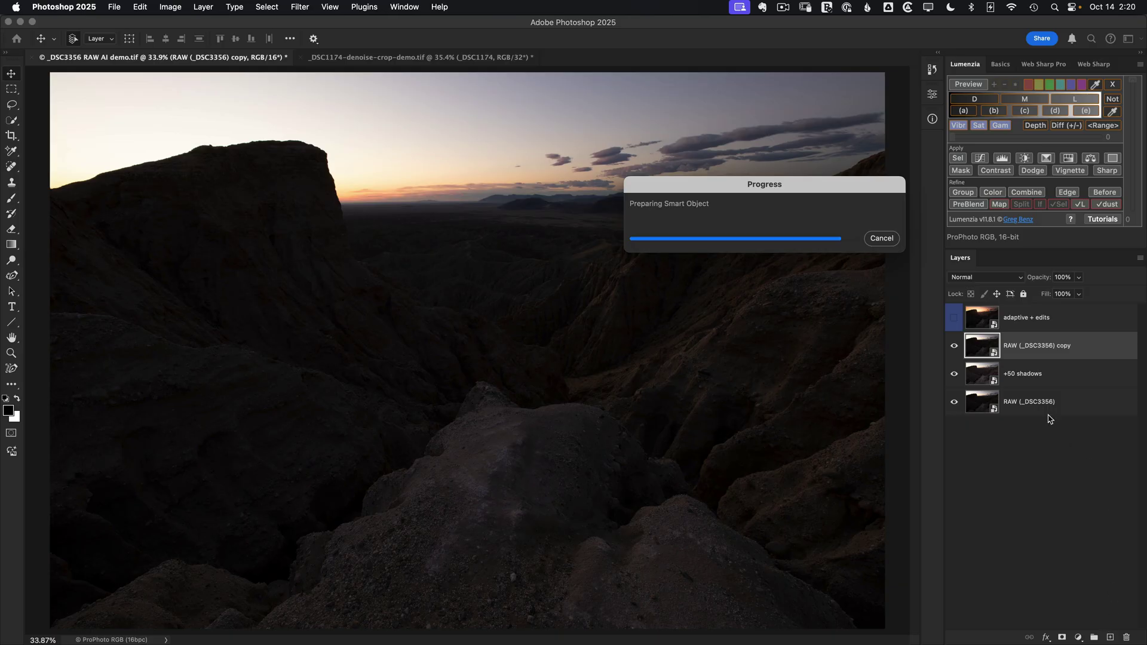
{"action": "double_click", "coordinate": [1028, 346]}
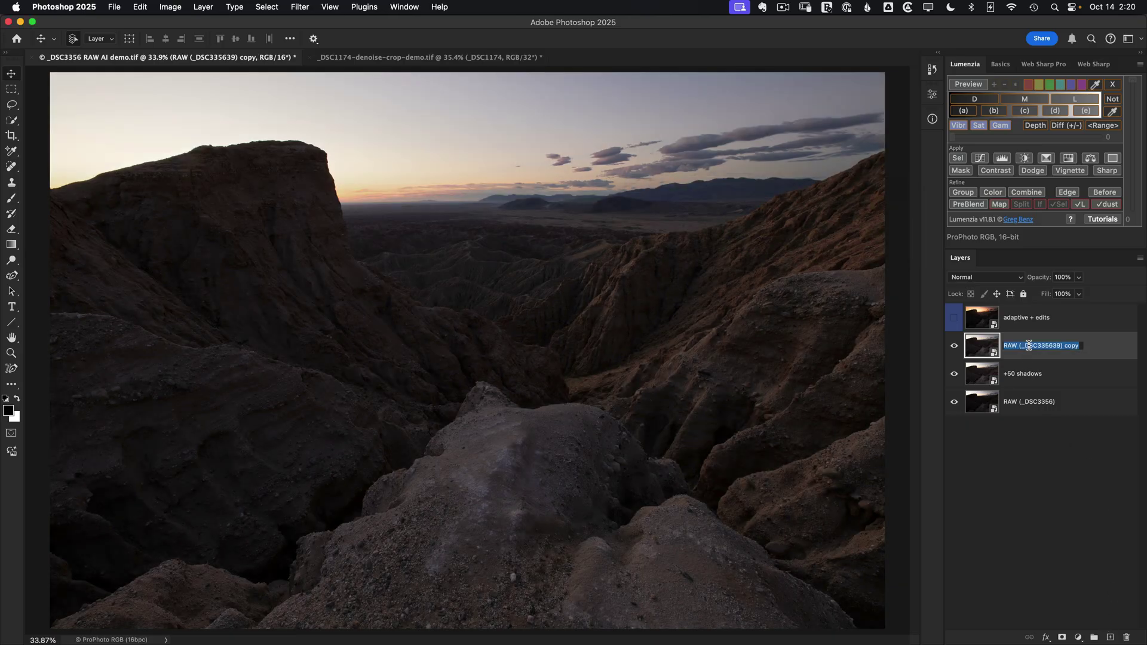
{"action": "type", "text": "Adobe Adaptive"}
{"action": "key", "text": "Return"}
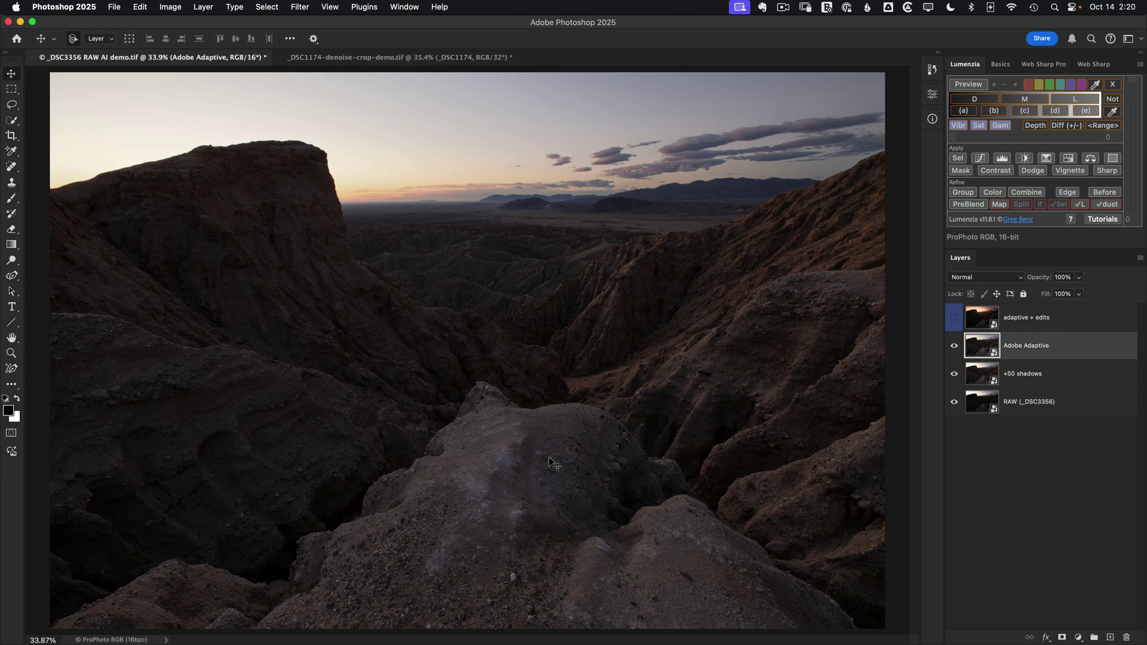
Step: Toggle Adobe Adaptive repeatedly for before/after, then hide it and +50 shadows, leaving only RAW
{"action": "left_click", "coordinate": [954, 348]}
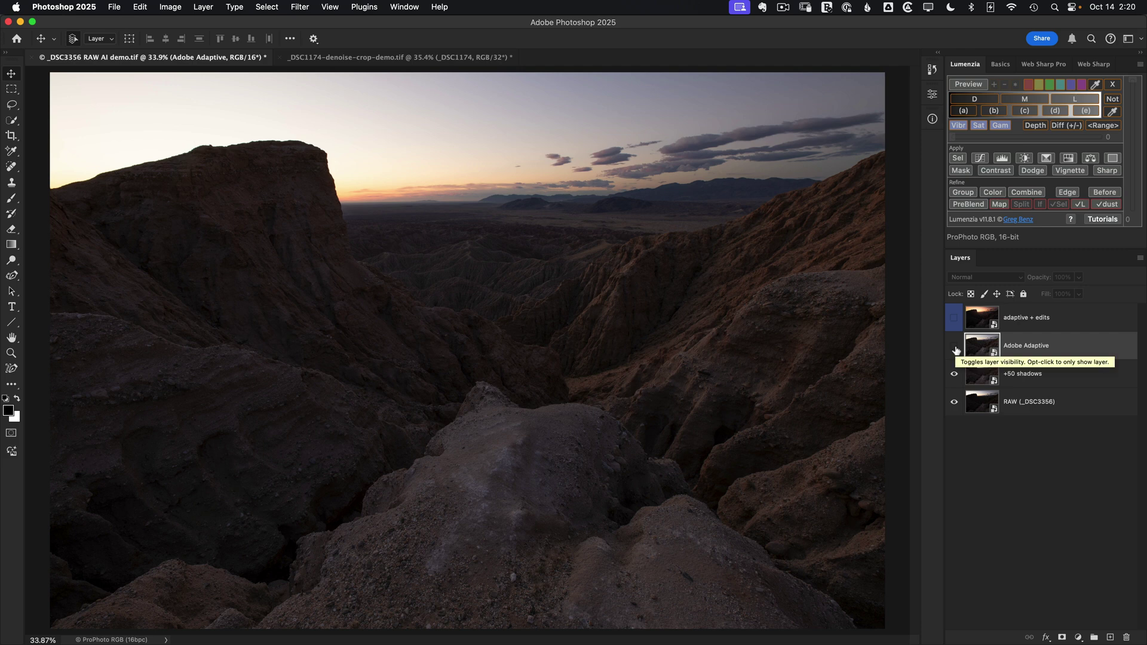
{"action": "left_click", "coordinate": [955, 348]}
{"action": "left_click", "coordinate": [955, 349]}
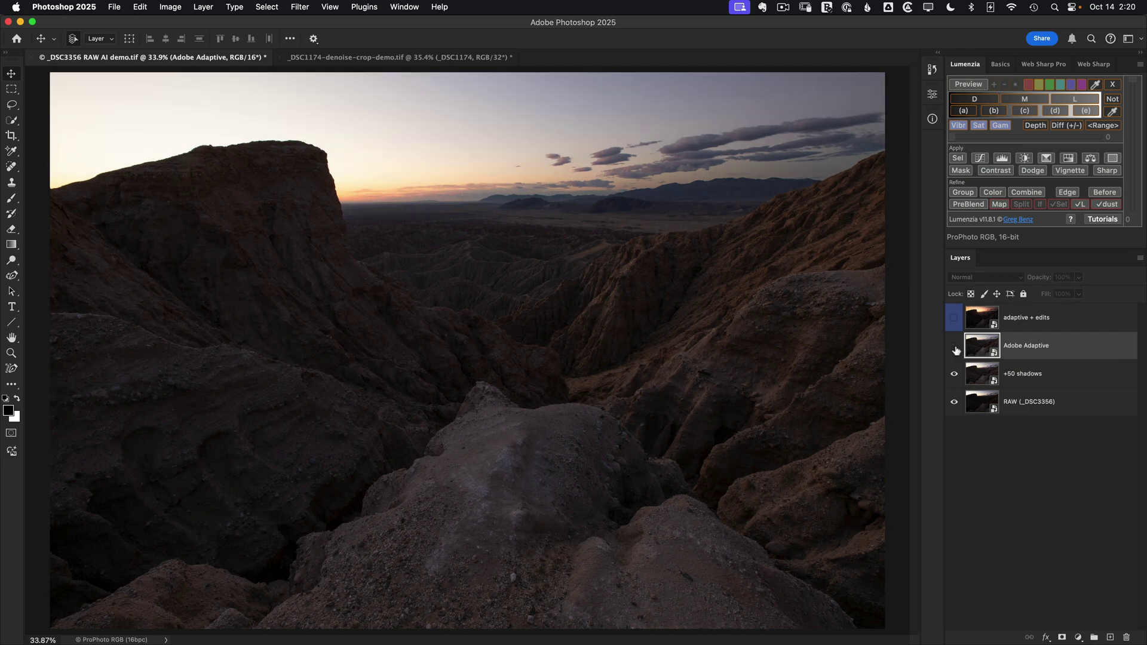
{"action": "left_click", "coordinate": [955, 348]}
{"action": "left_click", "coordinate": [956, 350]}
{"action": "left_click", "coordinate": [955, 348]}
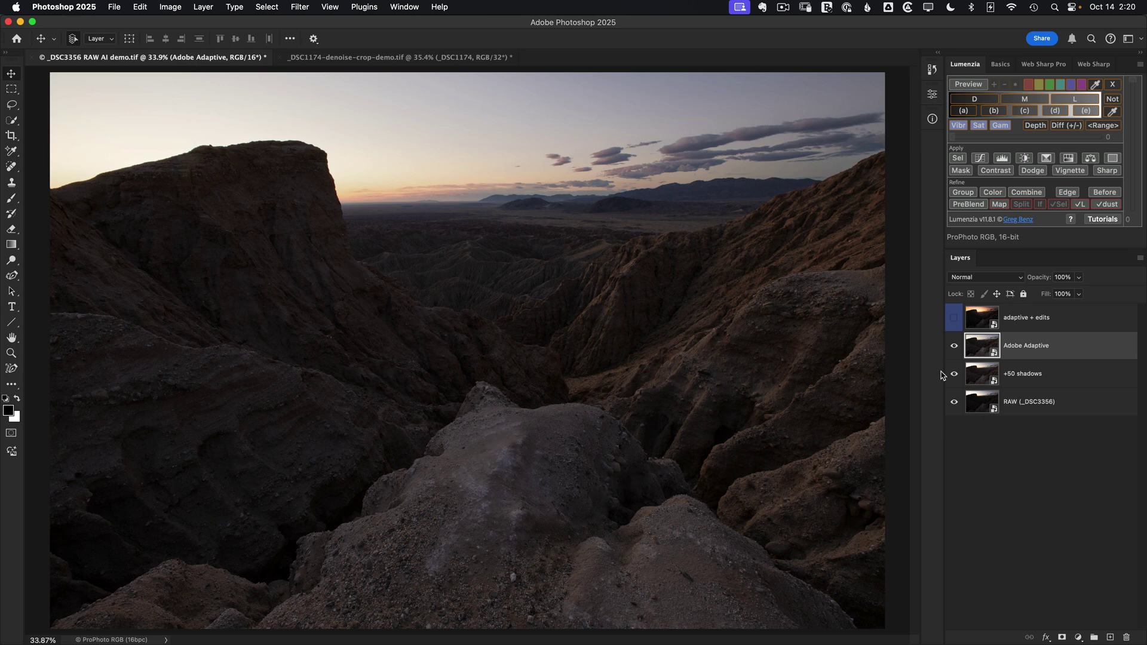
{"action": "left_click", "coordinate": [954, 348]}
{"action": "left_click", "coordinate": [954, 348]}
{"action": "left_click", "coordinate": [955, 348]}
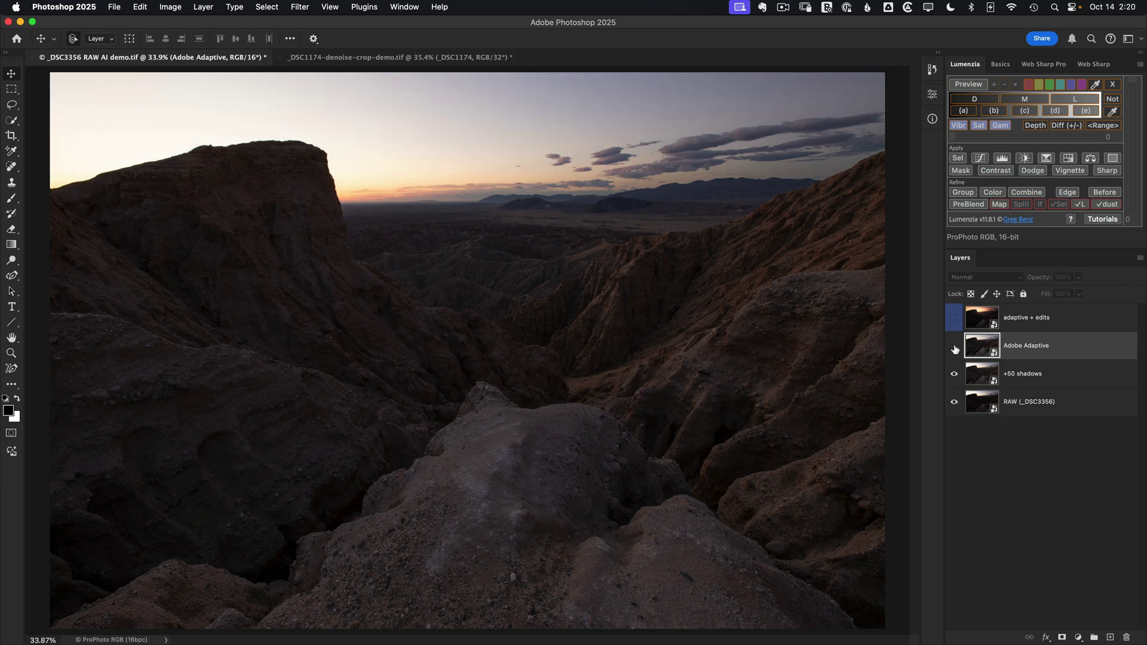
{"action": "left_click", "coordinate": [954, 347]}
{"action": "left_click", "coordinate": [955, 348]}
{"action": "left_click", "coordinate": [955, 348]}
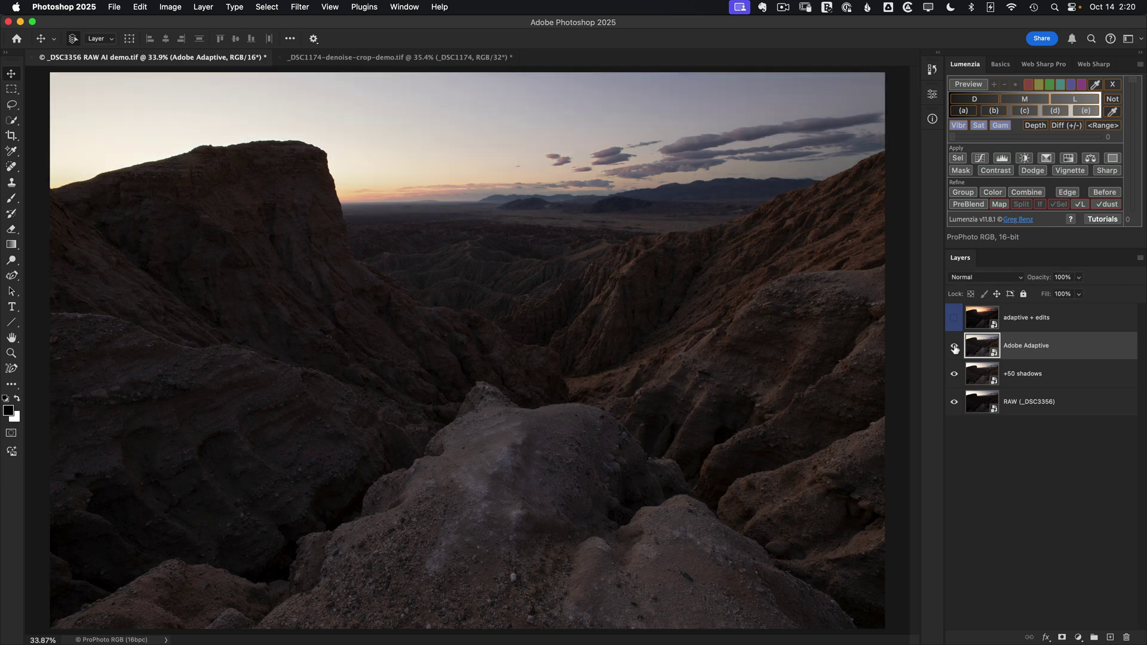
{"action": "left_click", "coordinate": [954, 348]}
{"action": "left_click", "coordinate": [955, 349]}
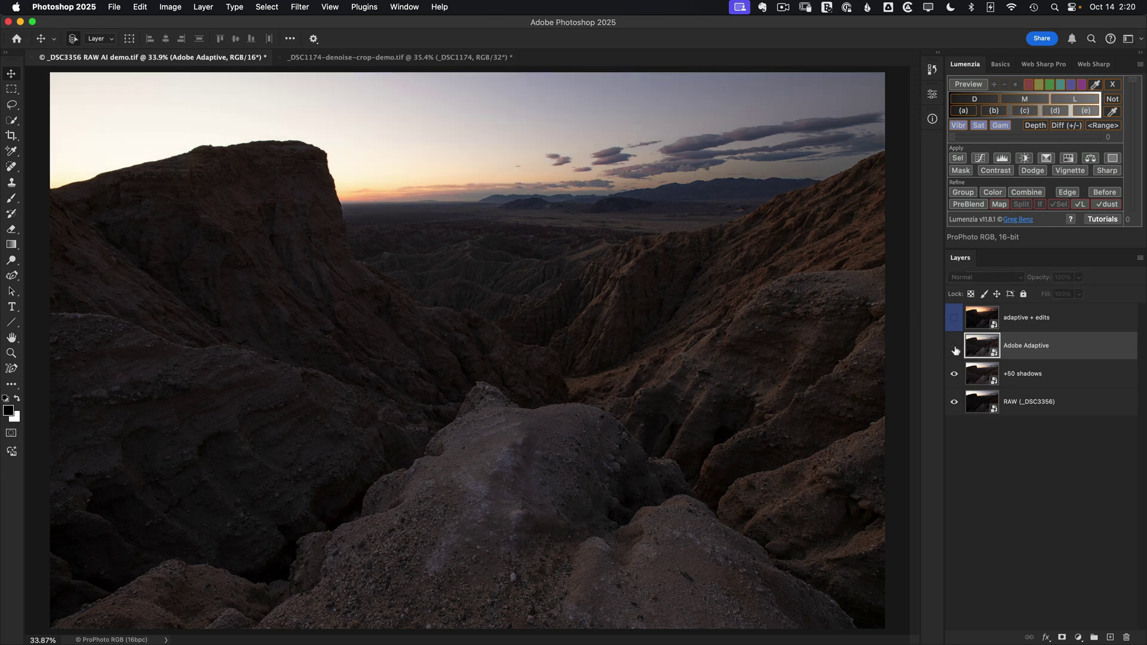
{"action": "left_click", "coordinate": [955, 349]}
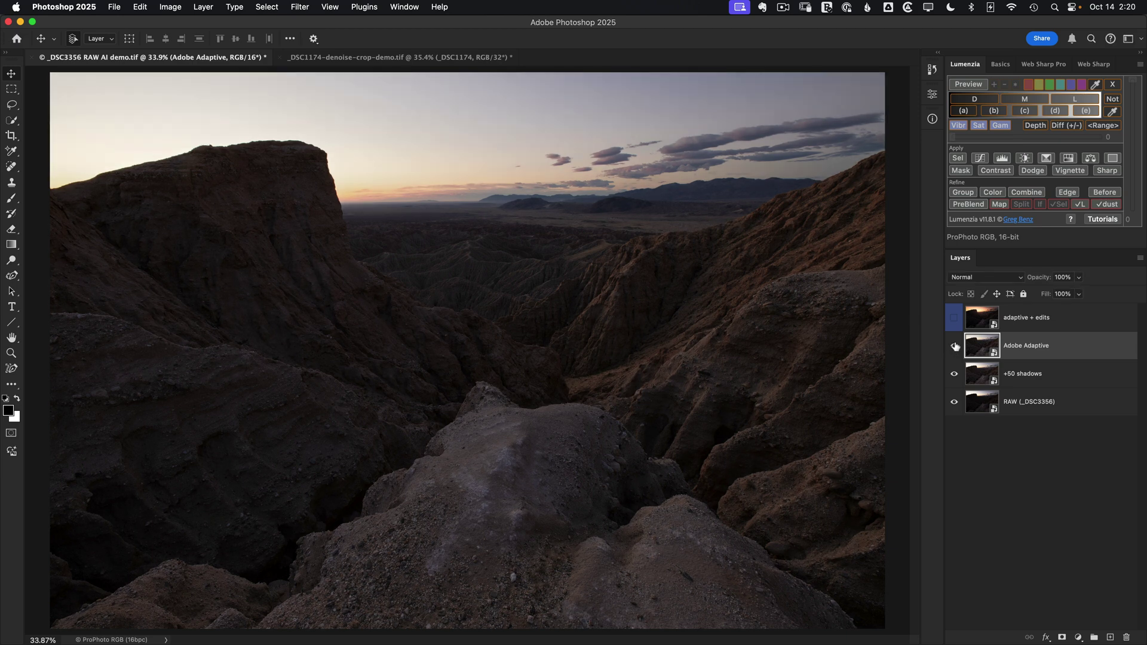
{"action": "left_click", "coordinate": [955, 347]}
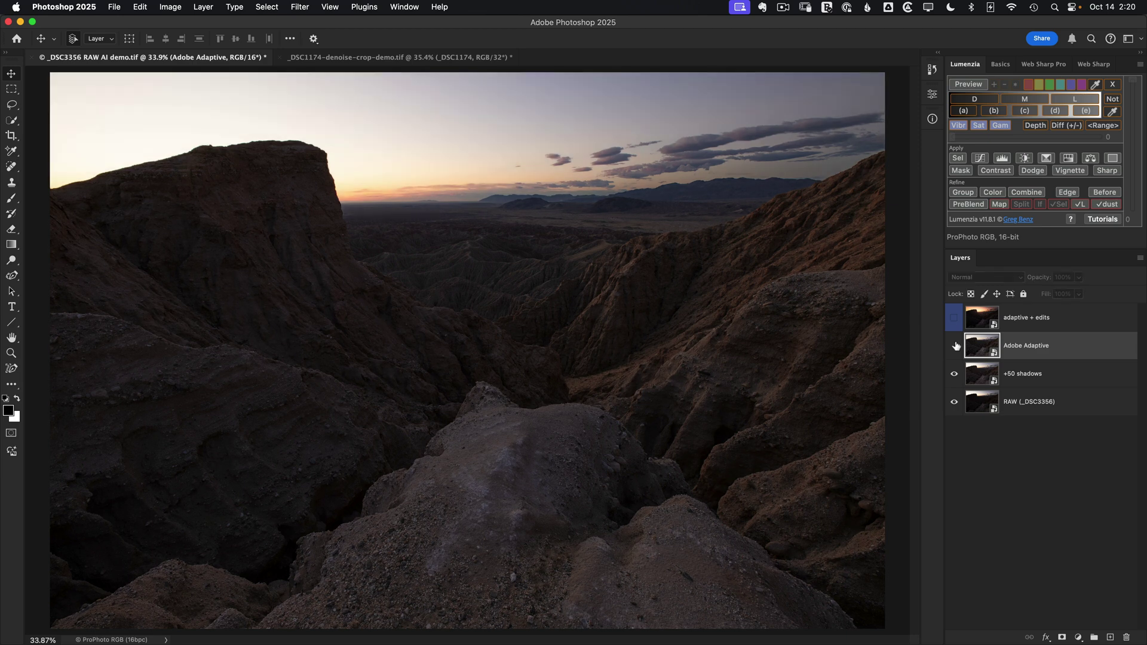
{"action": "left_click", "coordinate": [954, 347]}
{"action": "left_click", "coordinate": [955, 346]}
{"action": "left_click", "coordinate": [954, 346]}
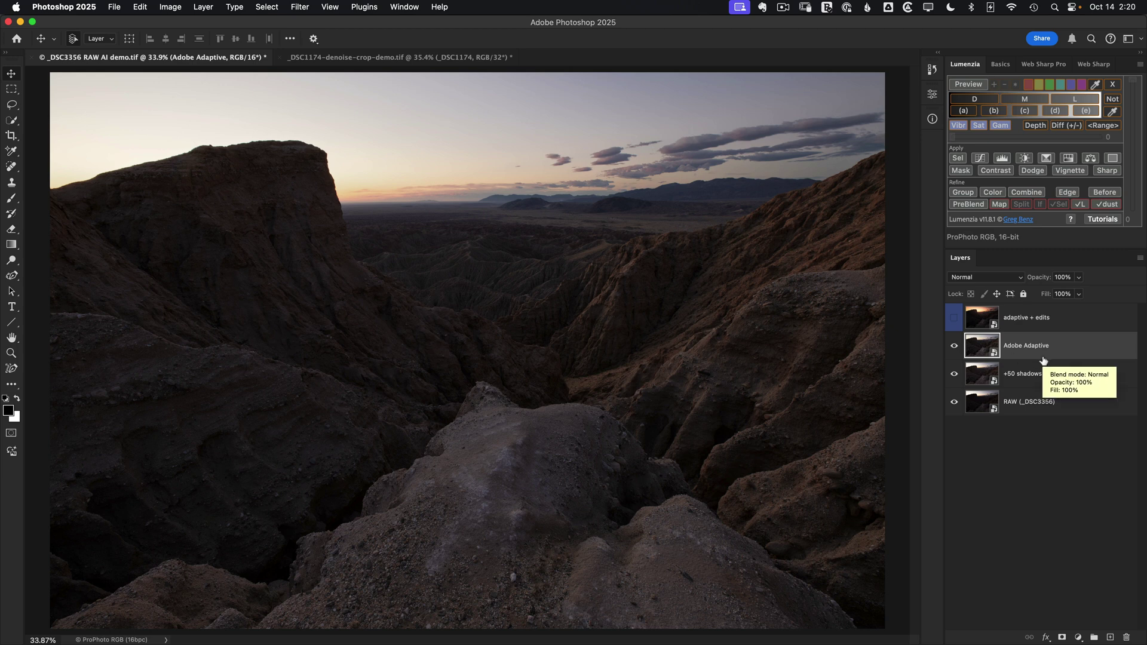
{"action": "left_click", "coordinate": [954, 374]}
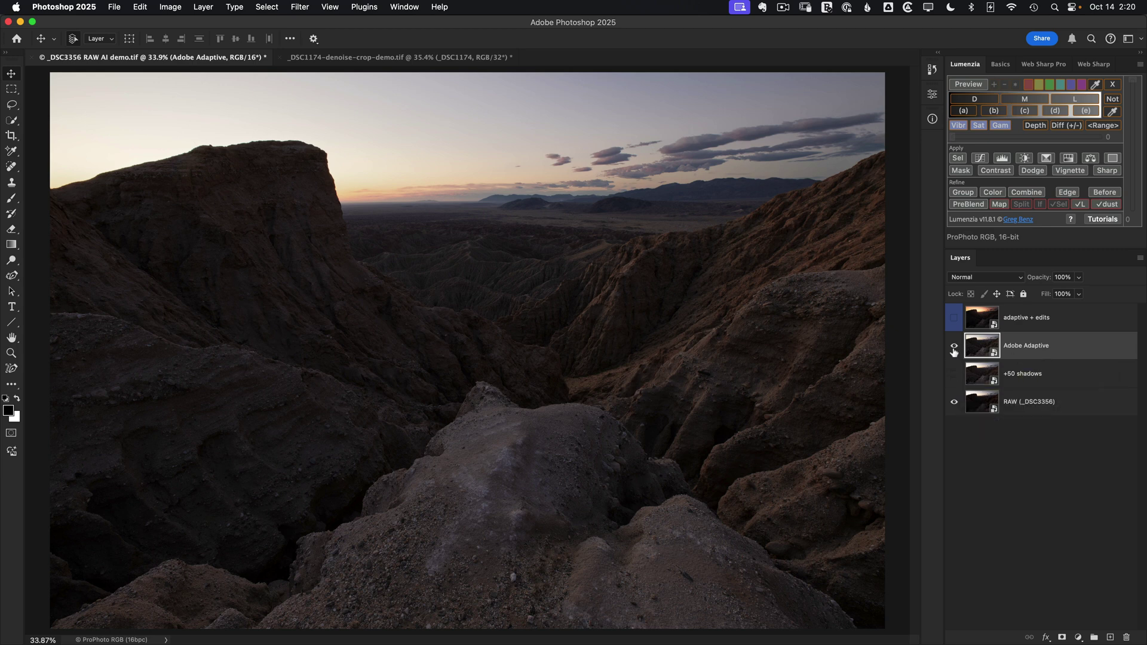
{"action": "left_click", "coordinate": [954, 346]}
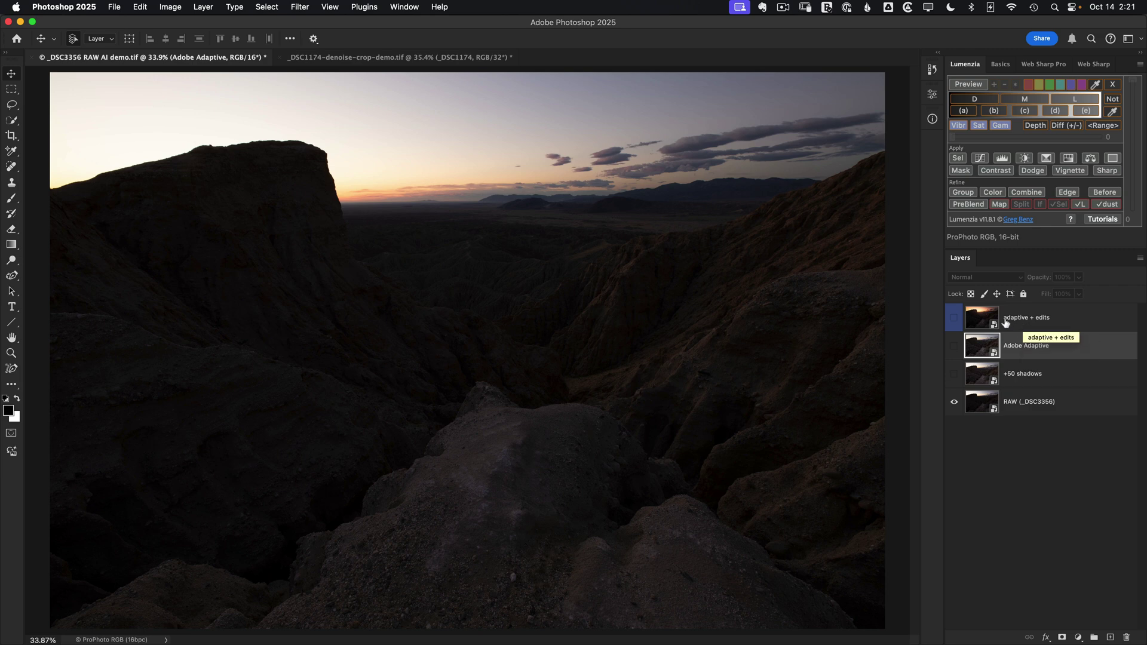
Step: Toggle the adaptive + edits layer to compare with RAW, leaving it visible, and open its raw settings
{"action": "left_click", "coordinate": [954, 319]}
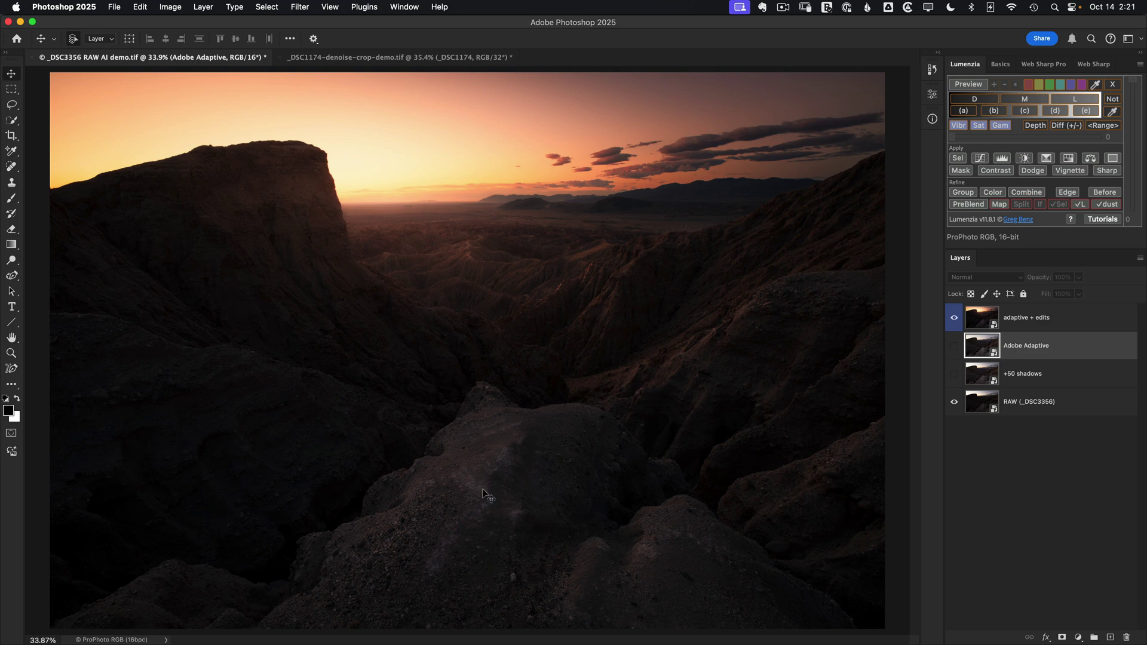
{"action": "left_click", "coordinate": [955, 317]}
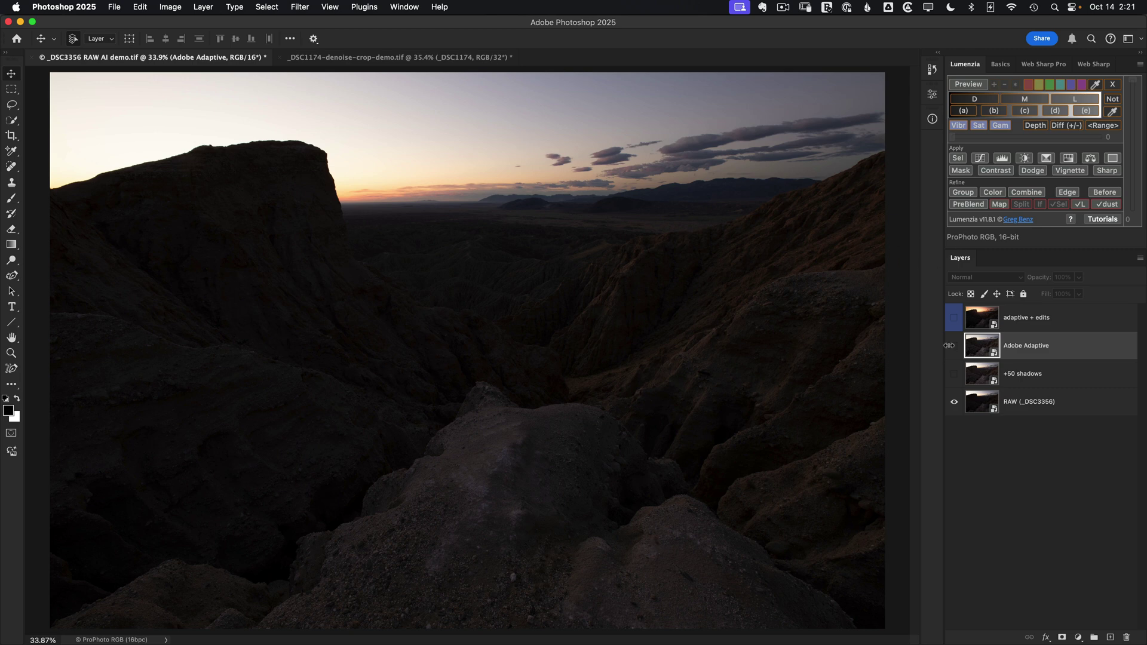
{"action": "left_click", "coordinate": [955, 318]}
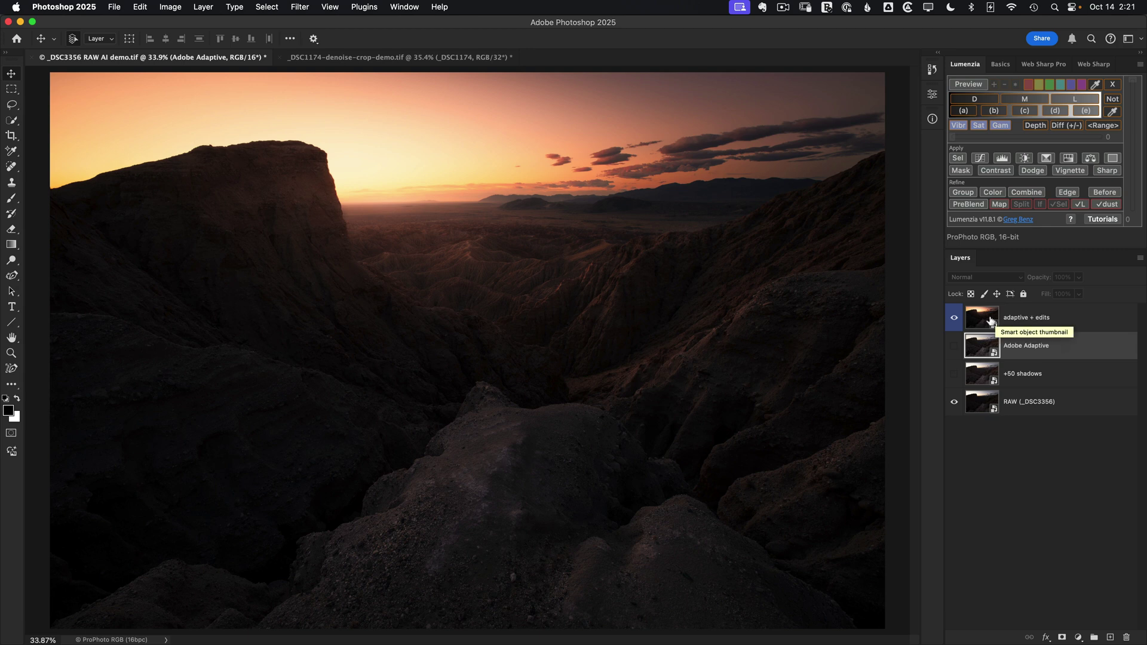
{"action": "double_click", "coordinate": [985, 319]}
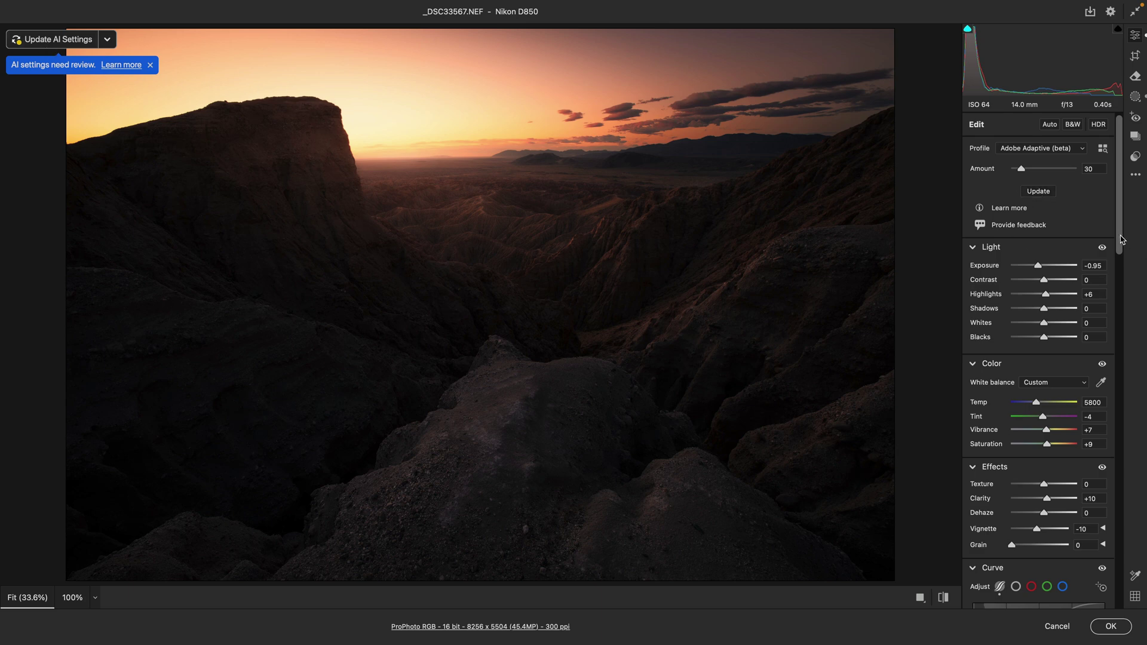
Step: Update the Adobe Adaptive profile's AI settings and review the Edit panel's slider values
{"action": "left_click_drag", "start_coordinate": [1126, 245], "coordinate": [1141, 472]}
{"action": "scroll", "coordinate": [1074, 293], "scroll_direction": "down", "scroll_amount": 5}
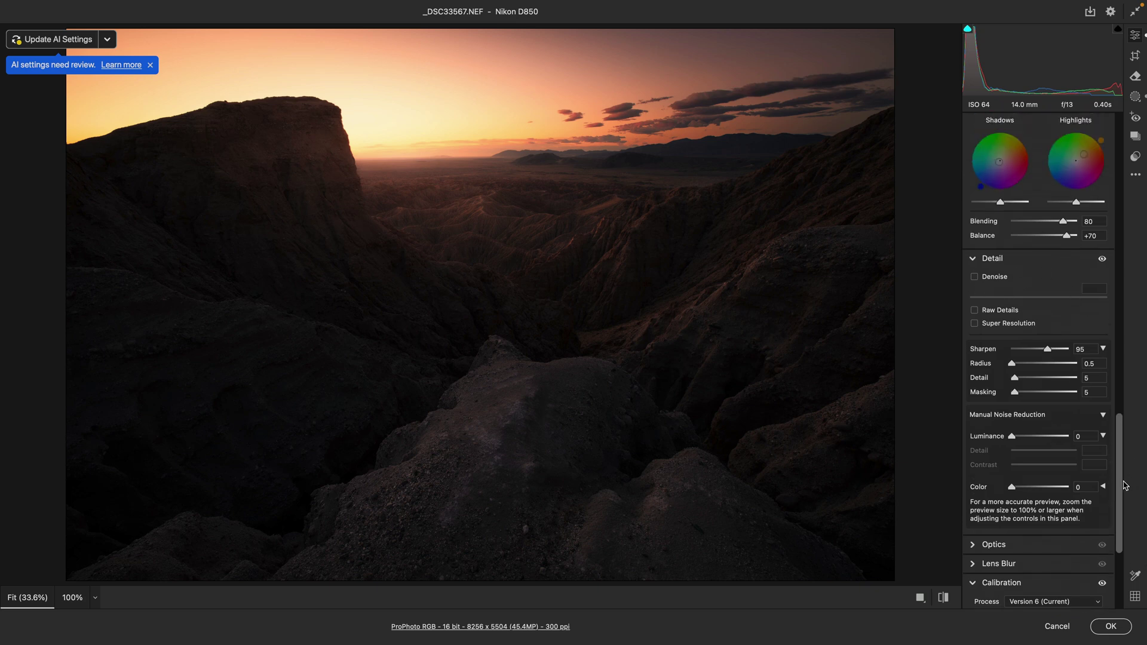
{"action": "left_click_drag", "start_coordinate": [1122, 484], "coordinate": [1129, 171]}
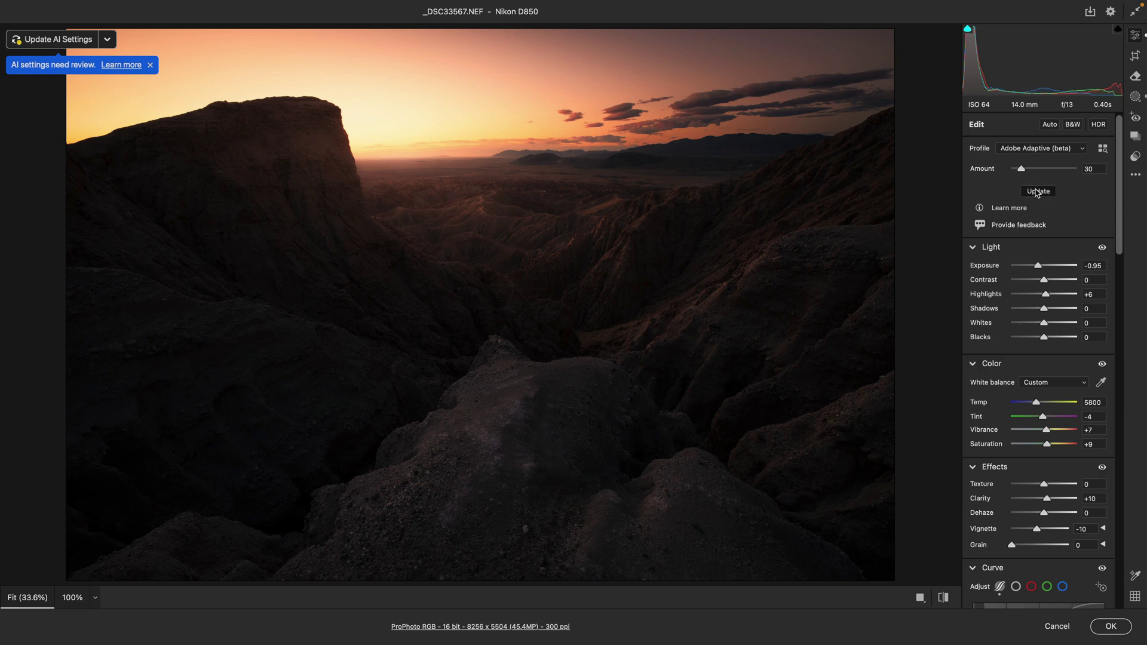
{"action": "left_click", "coordinate": [86, 43]}
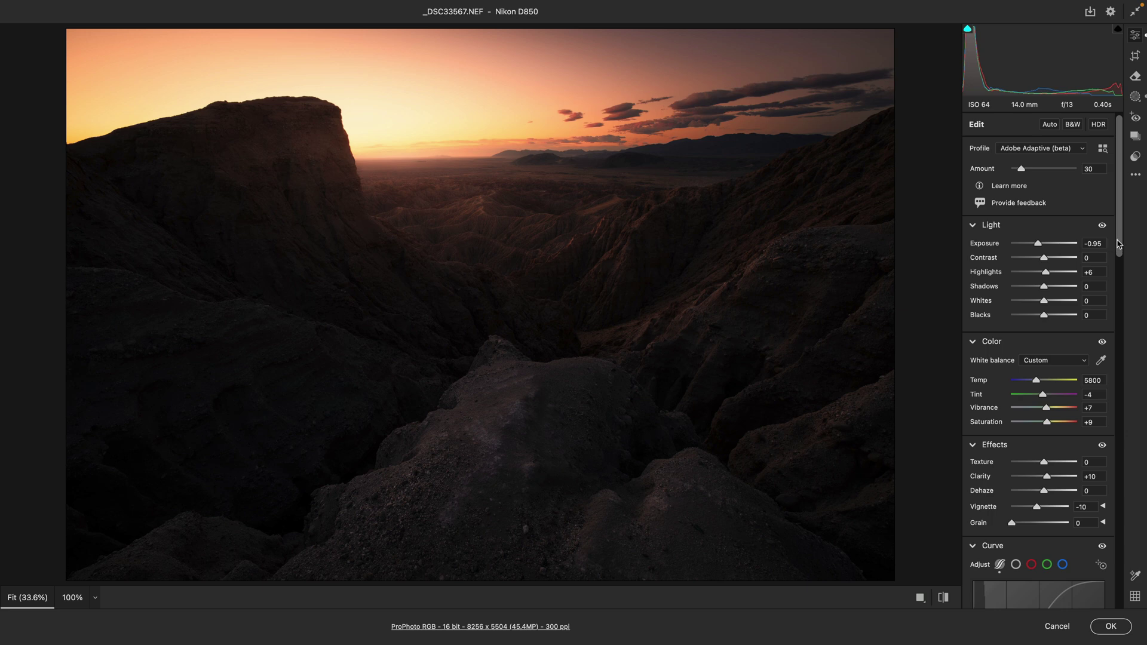
{"action": "scroll", "coordinate": [1069, 293], "scroll_direction": "down", "scroll_amount": 5}
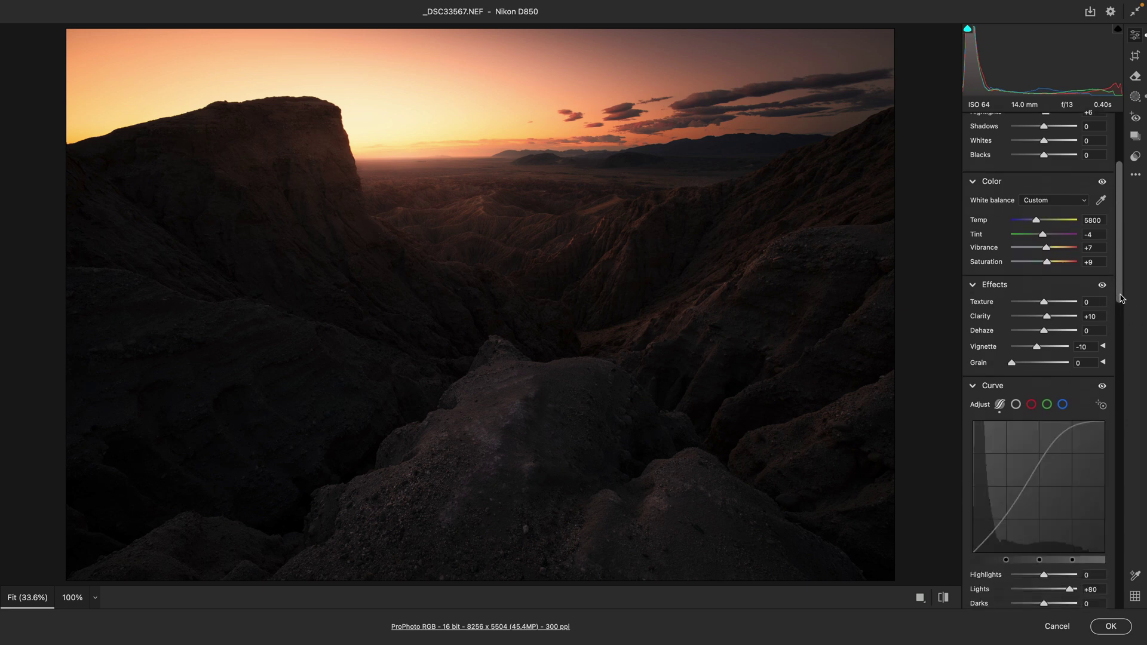
{"action": "scroll", "coordinate": [1123, 299], "scroll_direction": "down", "scroll_amount": 12}
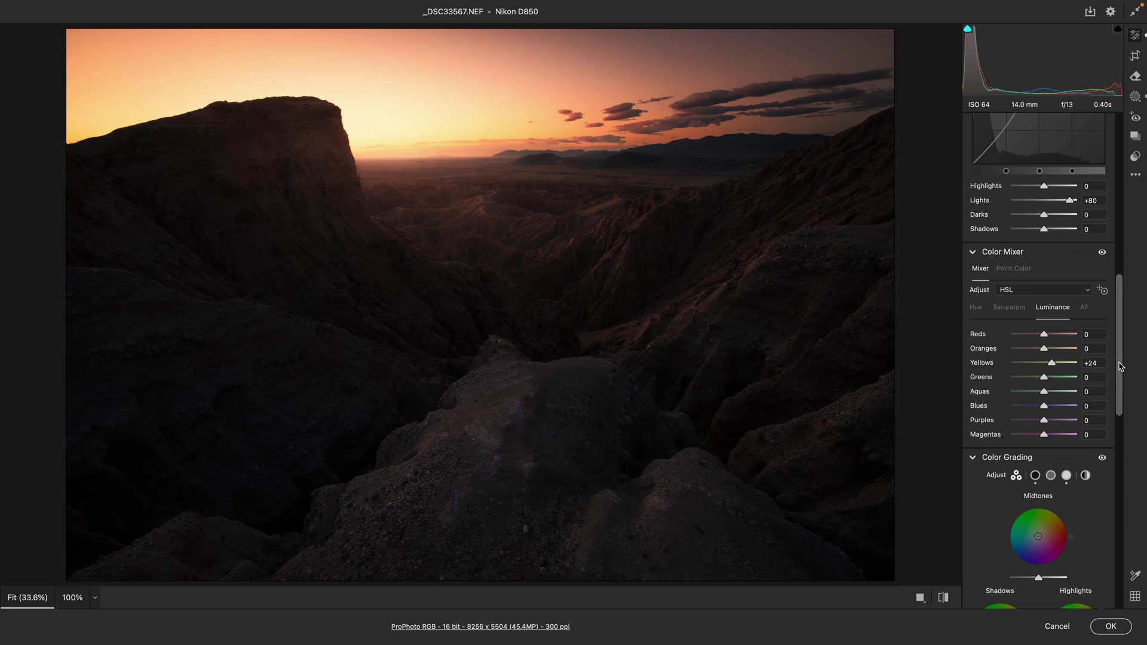
{"action": "left_click_drag", "start_coordinate": [1123, 368], "coordinate": [1121, 567]}
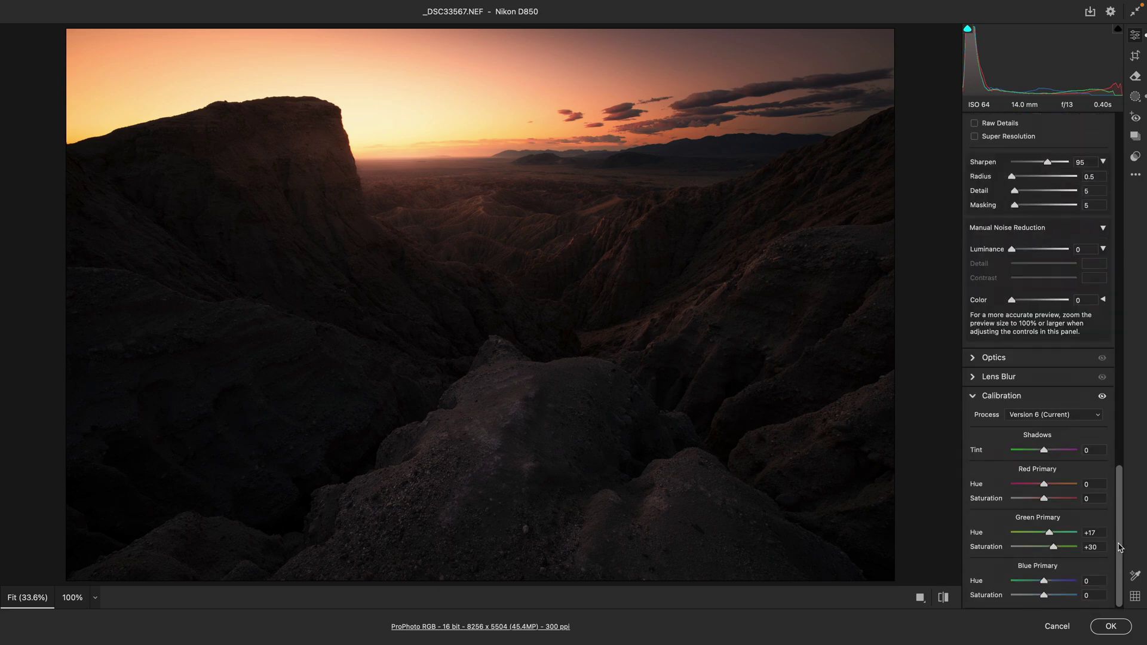
{"action": "left_click_drag", "start_coordinate": [1115, 545], "coordinate": [1109, 181]}
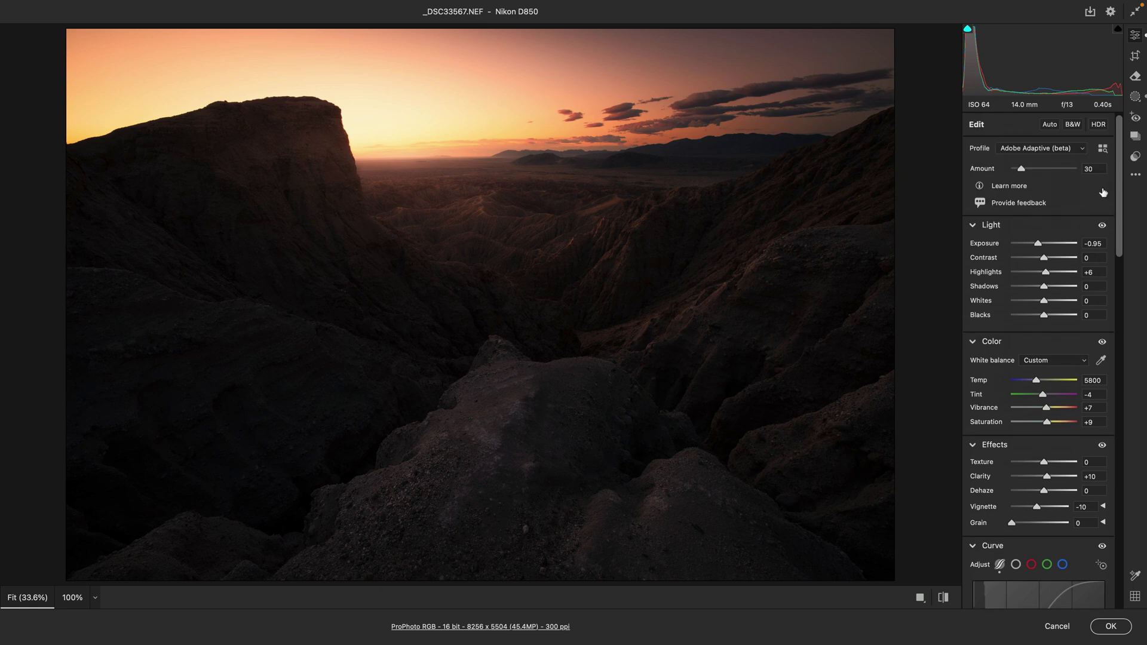
Step: Toggle visibility of all seven masks to judge their effect, then return to the Edit sliders
{"action": "left_click", "coordinate": [1136, 96]}
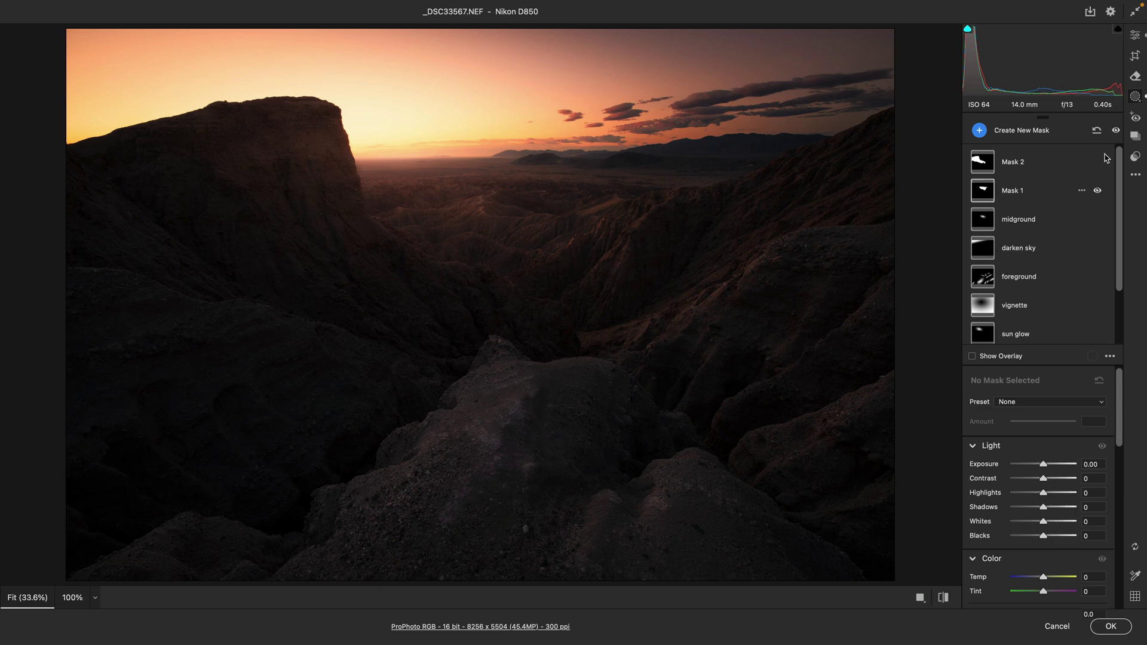
{"action": "left_click", "coordinate": [1117, 132]}
{"action": "left_click", "coordinate": [1116, 132]}
{"action": "left_click", "coordinate": [1117, 132]}
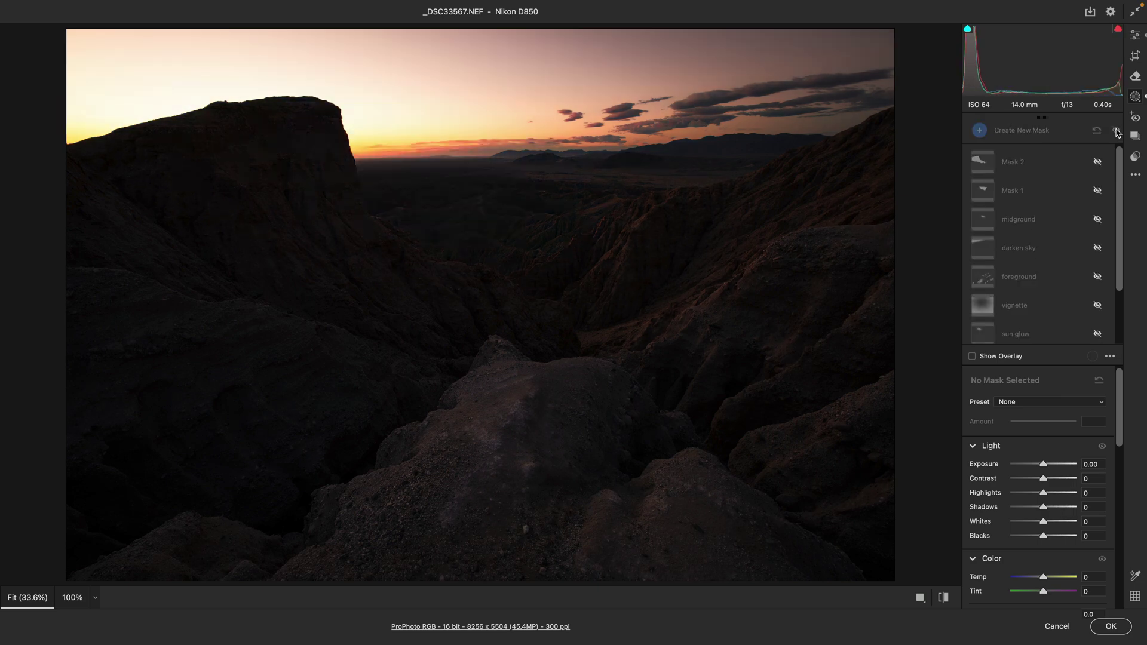
{"action": "left_click", "coordinate": [1117, 132]}
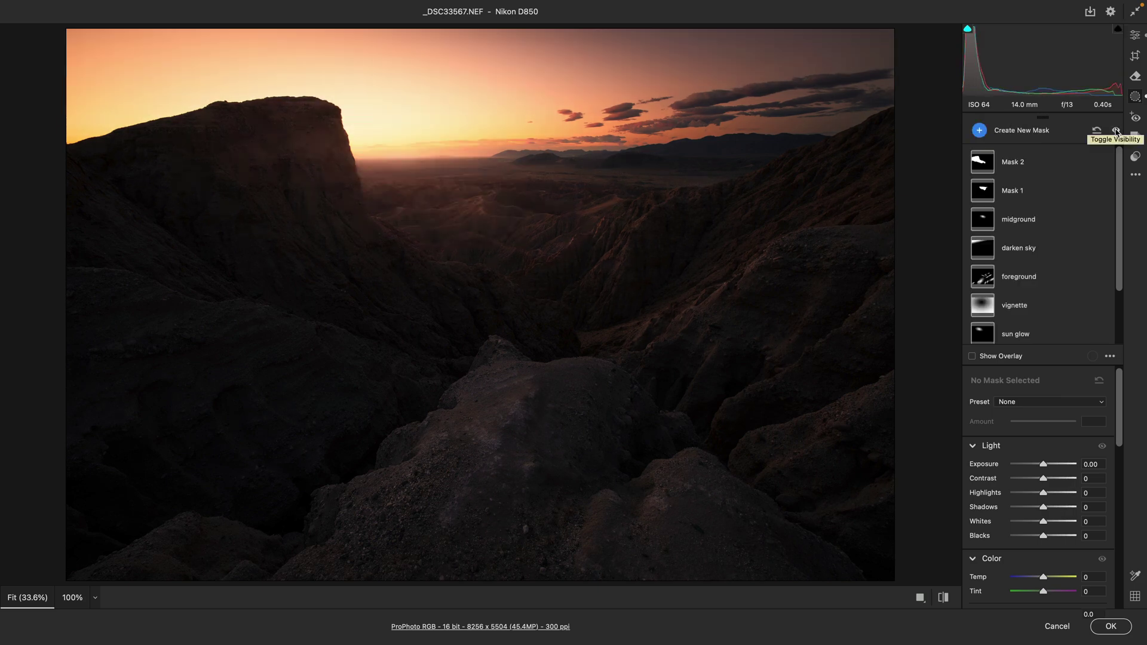
{"action": "left_click", "coordinate": [1117, 132]}
{"action": "left_click", "coordinate": [1117, 132]}
{"action": "key", "text": "e"}
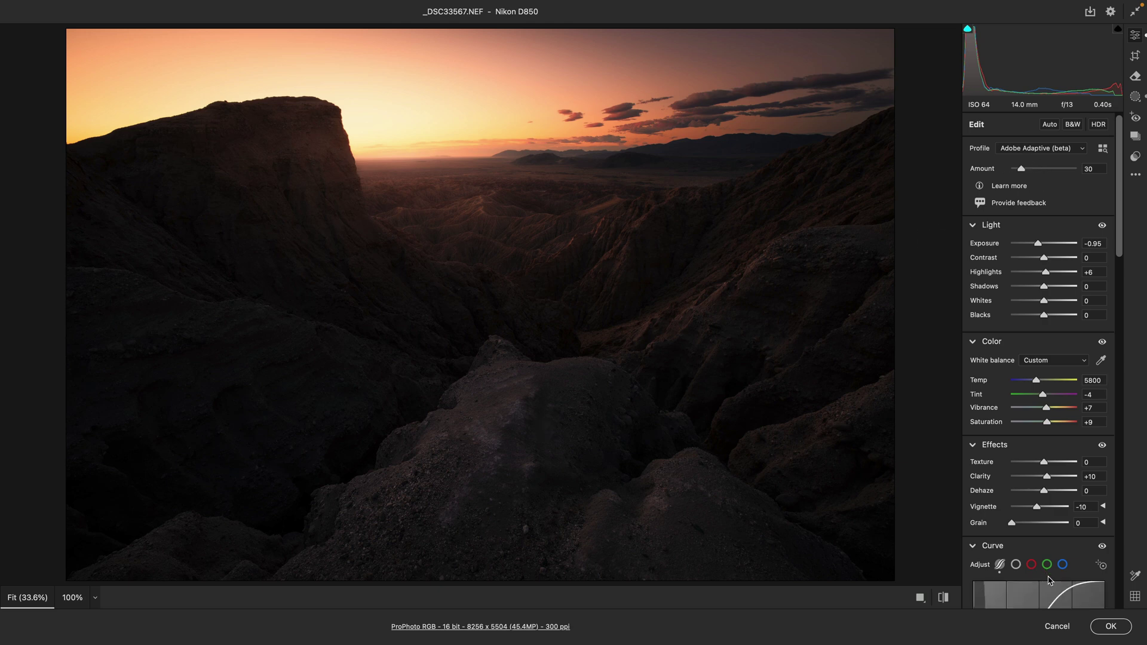
Step: Cancel and discard the Camera Raw changes, then switch to the _DSC1174-denoise-crop-demo.tif document
{"action": "left_click", "coordinate": [1057, 627]}
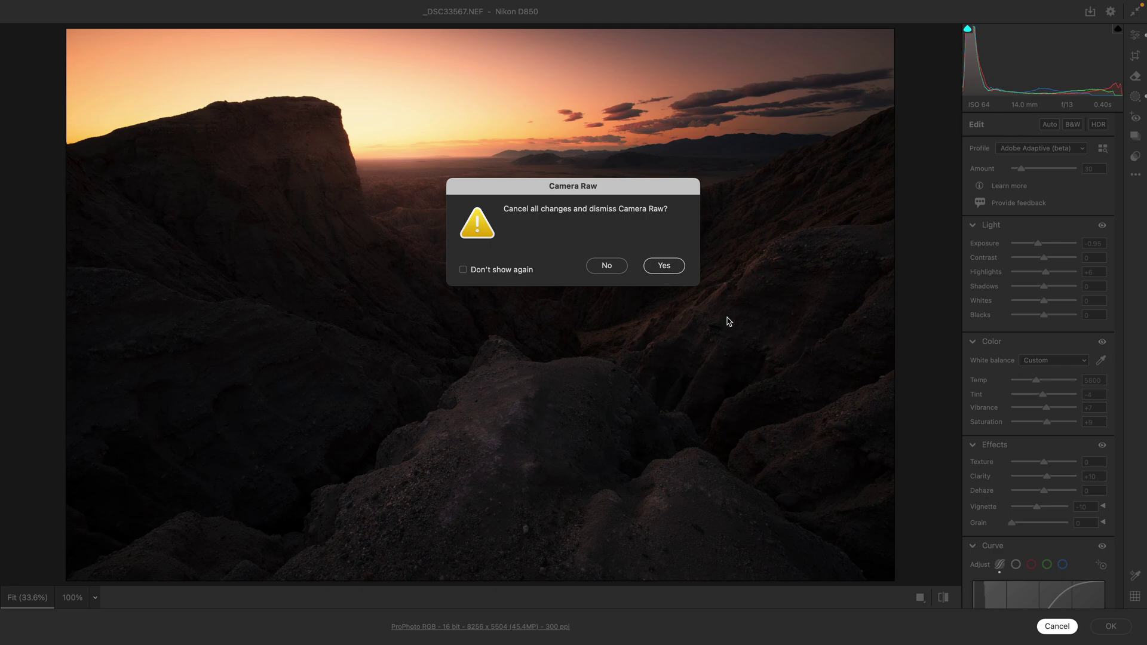
{"action": "left_click", "coordinate": [666, 270]}
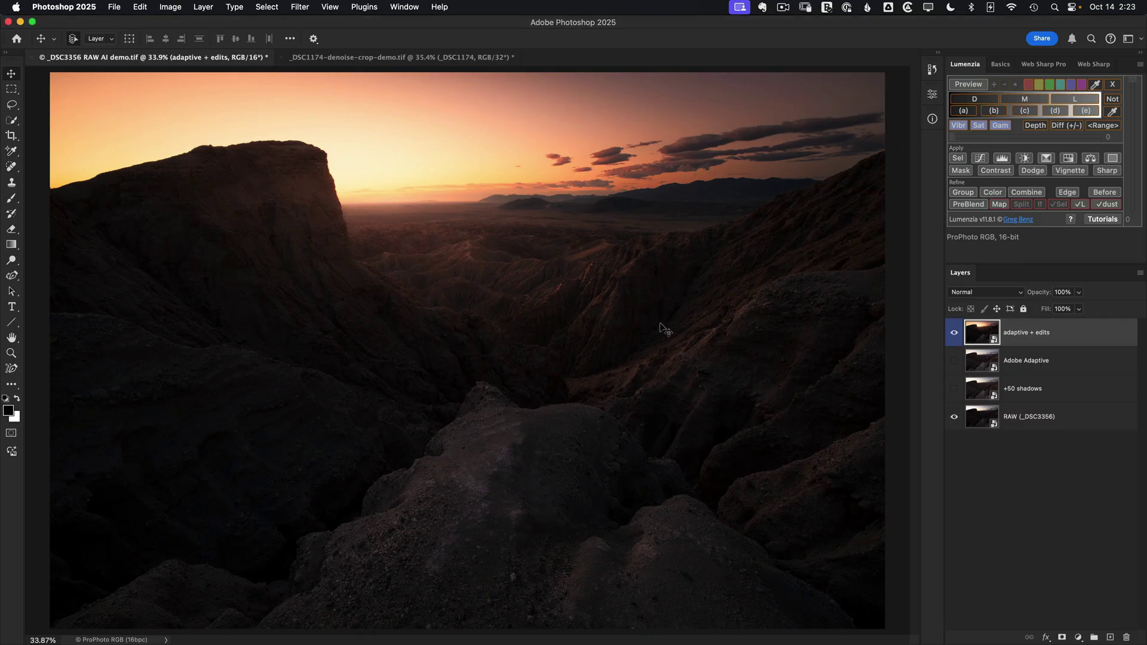
{"action": "left_click", "coordinate": [362, 58]}
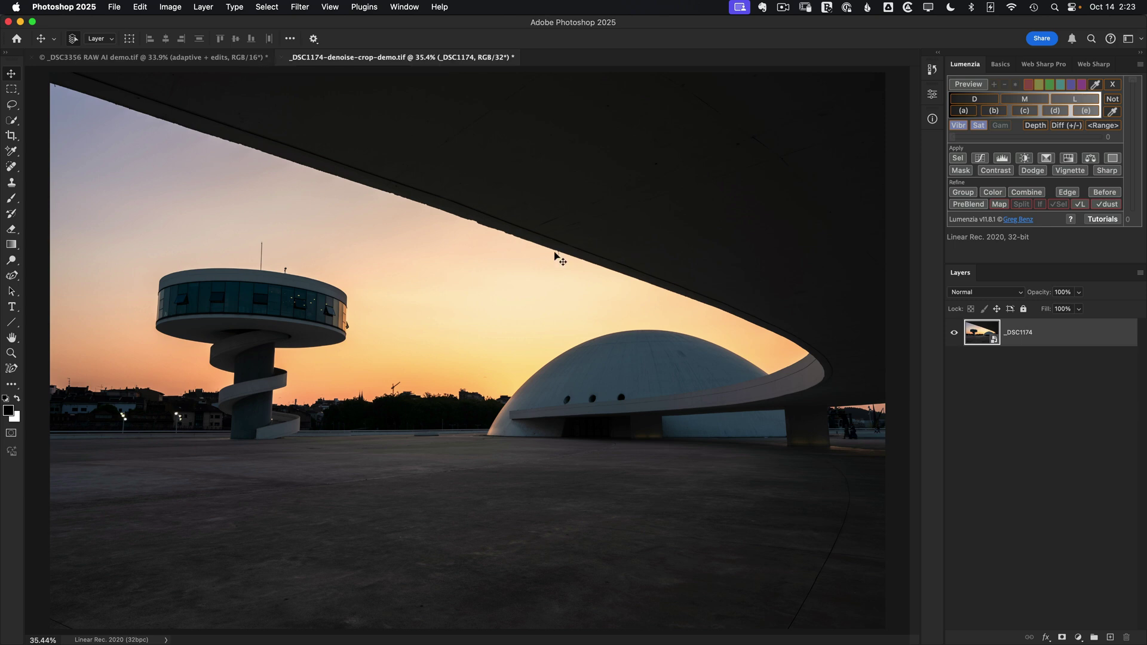
Step: Zoom into the tower windows to check for noise, then fit the photo to the window
{"action": "key", "text": "z"}
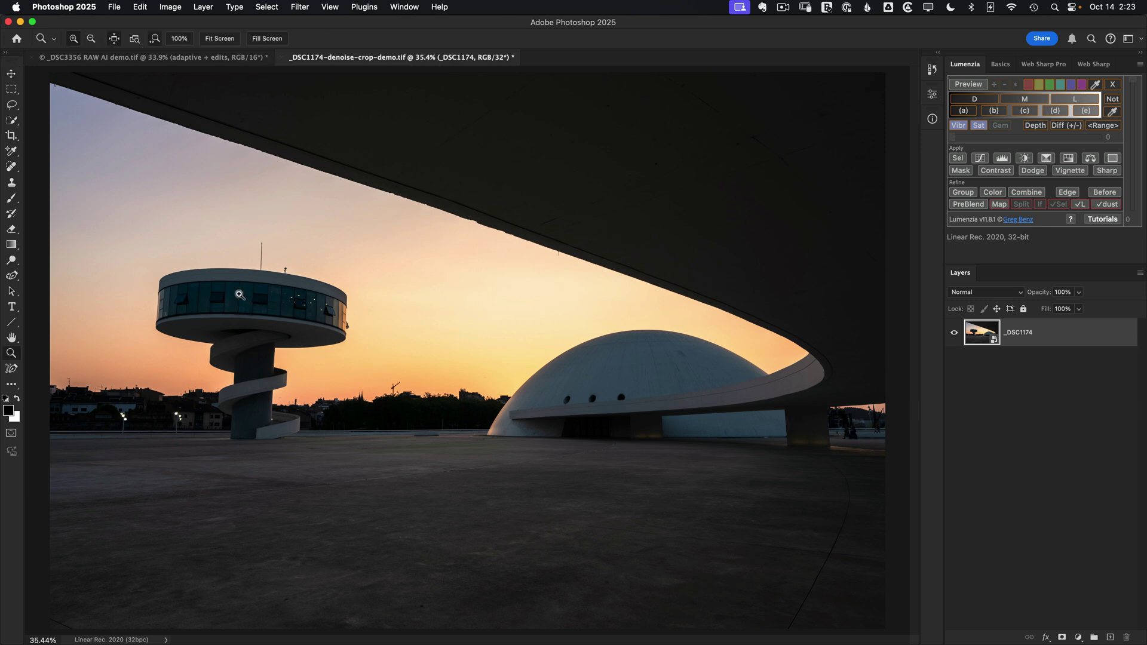
{"action": "left_click_drag", "start_coordinate": [239, 295], "coordinate": [374, 378]}
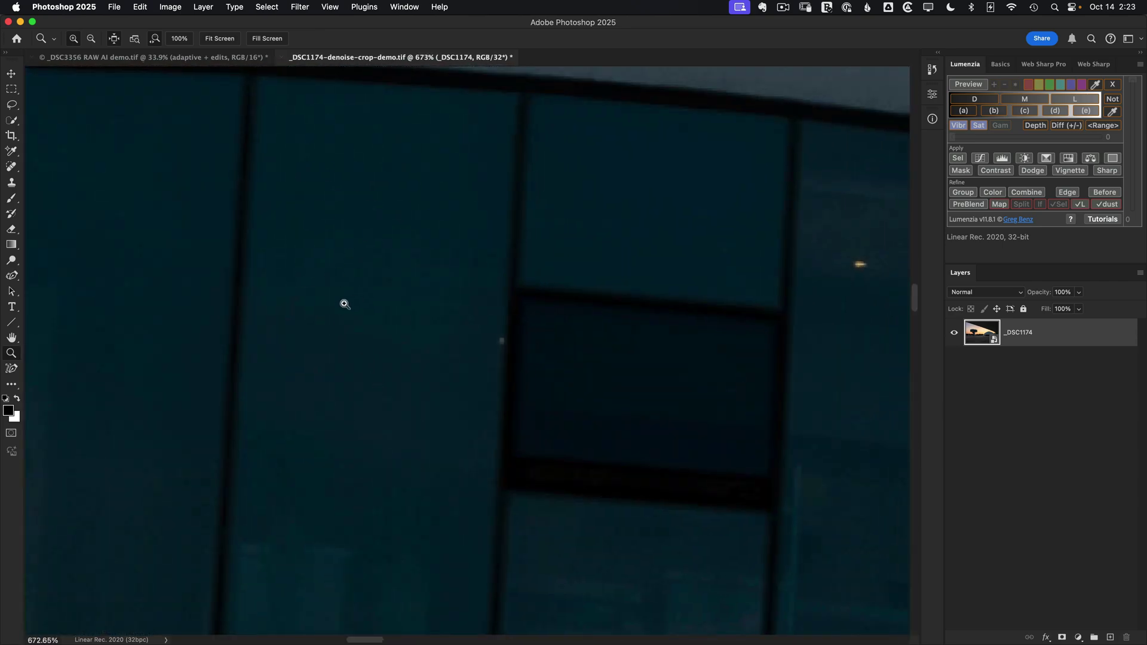
{"action": "left_click_drag", "start_coordinate": [404, 377], "coordinate": [379, 332]}
{"action": "scroll", "coordinate": [448, 267], "scroll_direction": "down", "scroll_amount": 5}
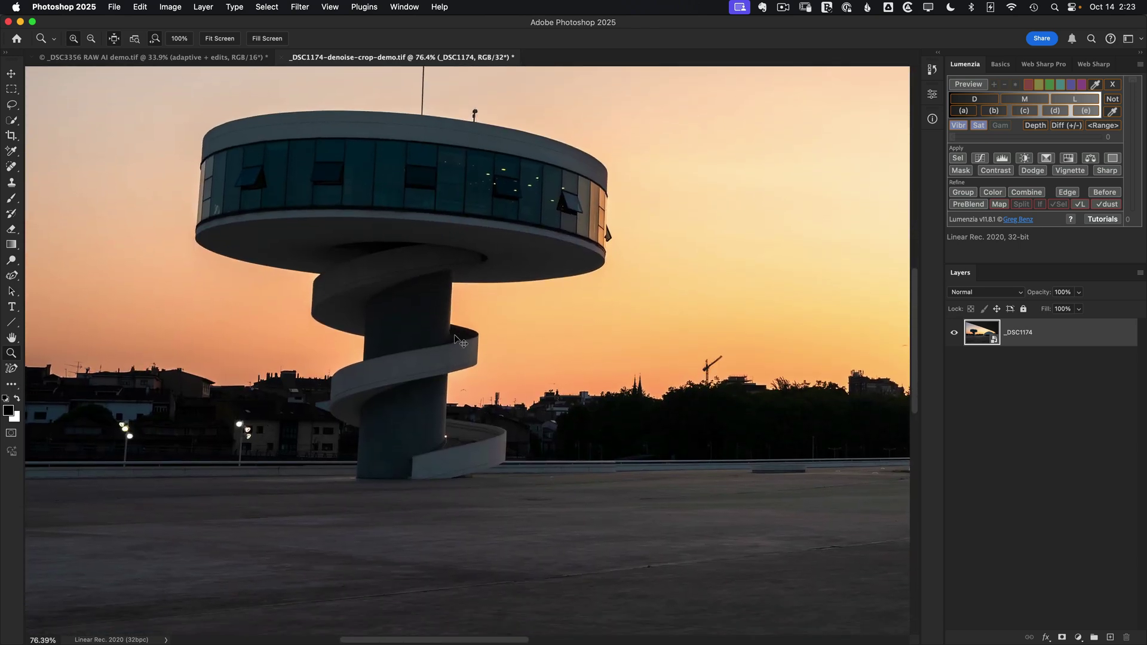
{"action": "key", "text": "super+0"}
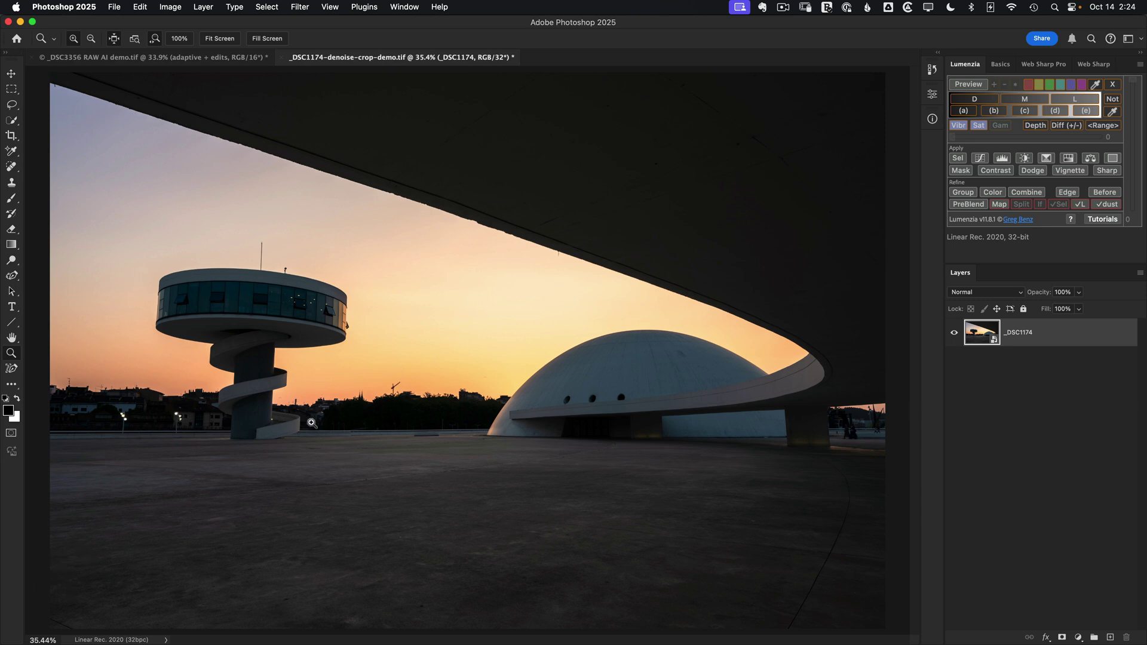
Step: Open _DSC1174 in Camera Raw, magnify the lit tower windows, and scroll to the Detail panel
{"action": "double_click", "coordinate": [978, 336]}
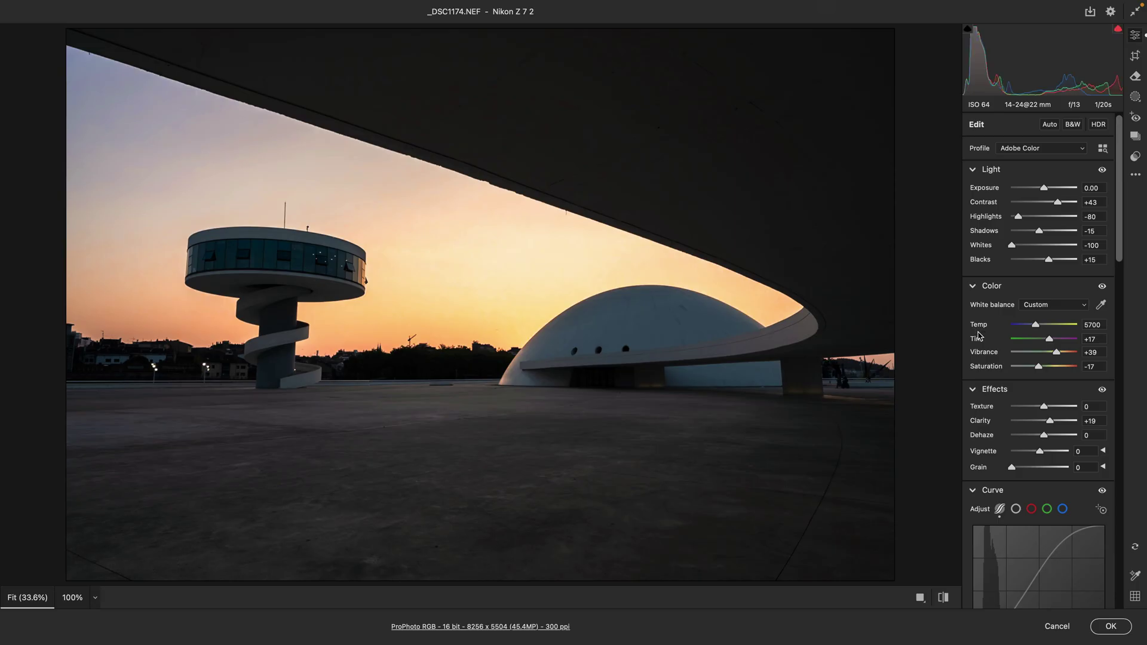
{"action": "left_click", "coordinate": [266, 247]}
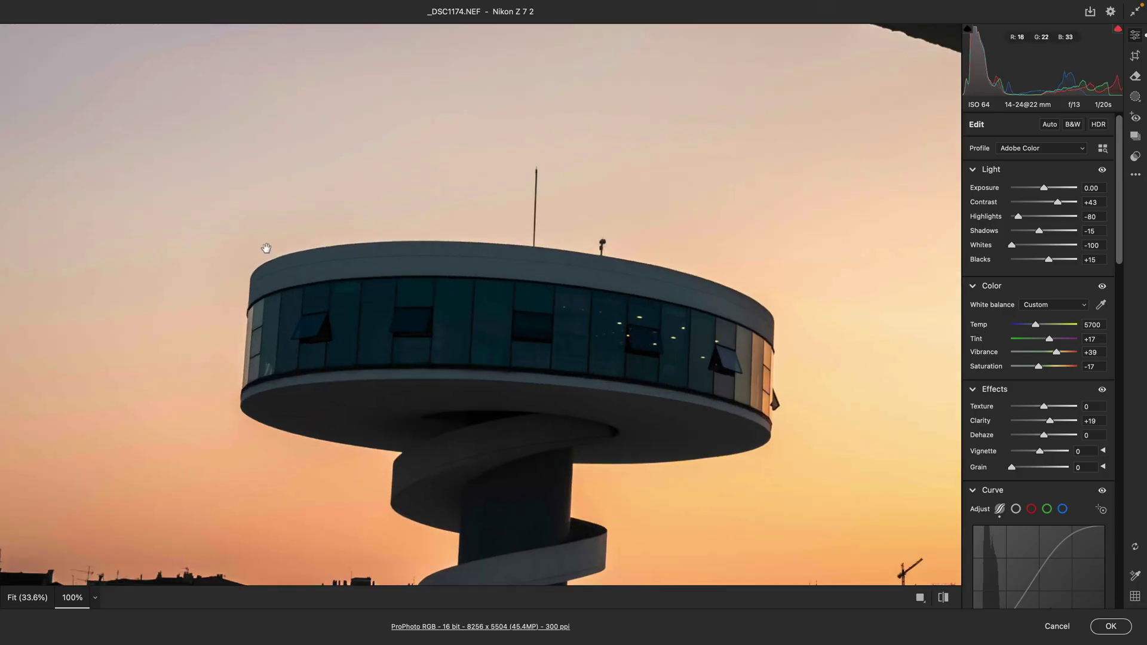
{"action": "key", "text": "z"}
{"action": "left_click_drag", "start_coordinate": [445, 279], "coordinate": [445, 277]}
{"action": "key", "text": "space"}
{"action": "left_click_drag", "start_coordinate": [661, 315], "coordinate": [1, 310]}
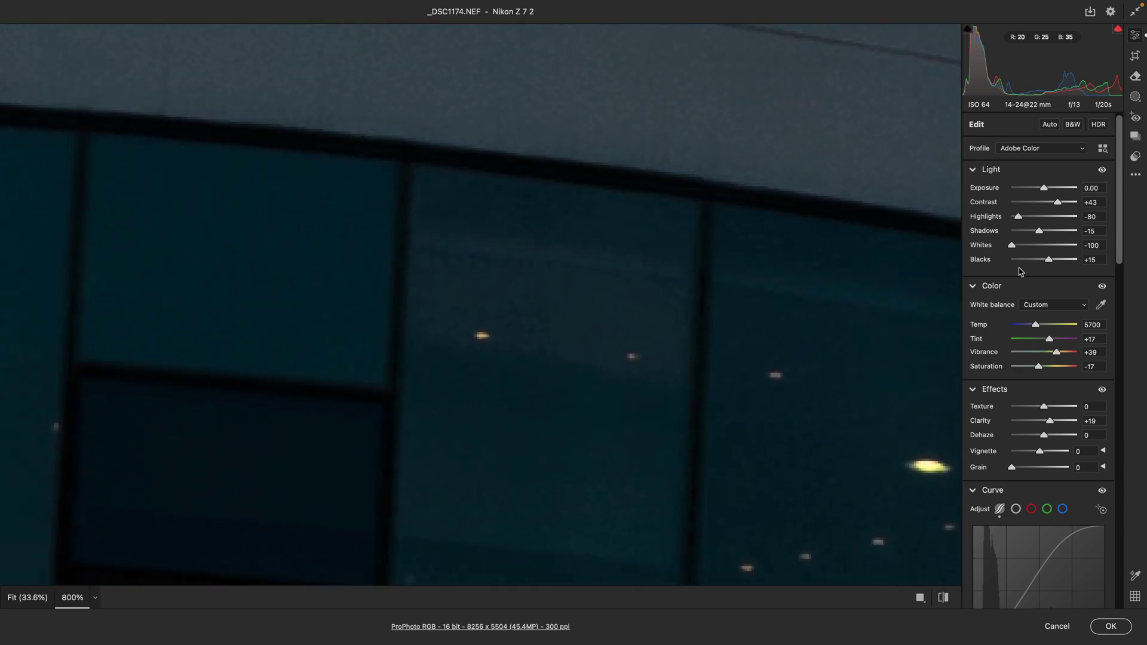
{"action": "left_click_drag", "start_coordinate": [1119, 208], "coordinate": [1120, 447]}
{"action": "scroll", "coordinate": [1049, 281], "scroll_direction": "down", "scroll_amount": 5}
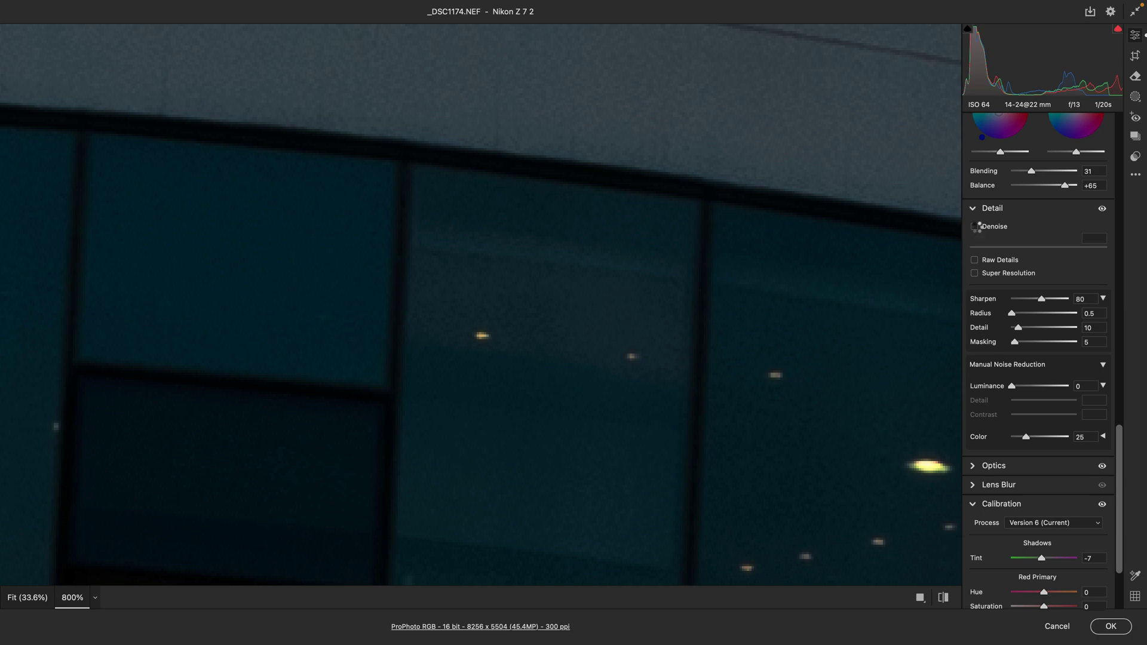
{"action": "left_click", "coordinate": [975, 227]}
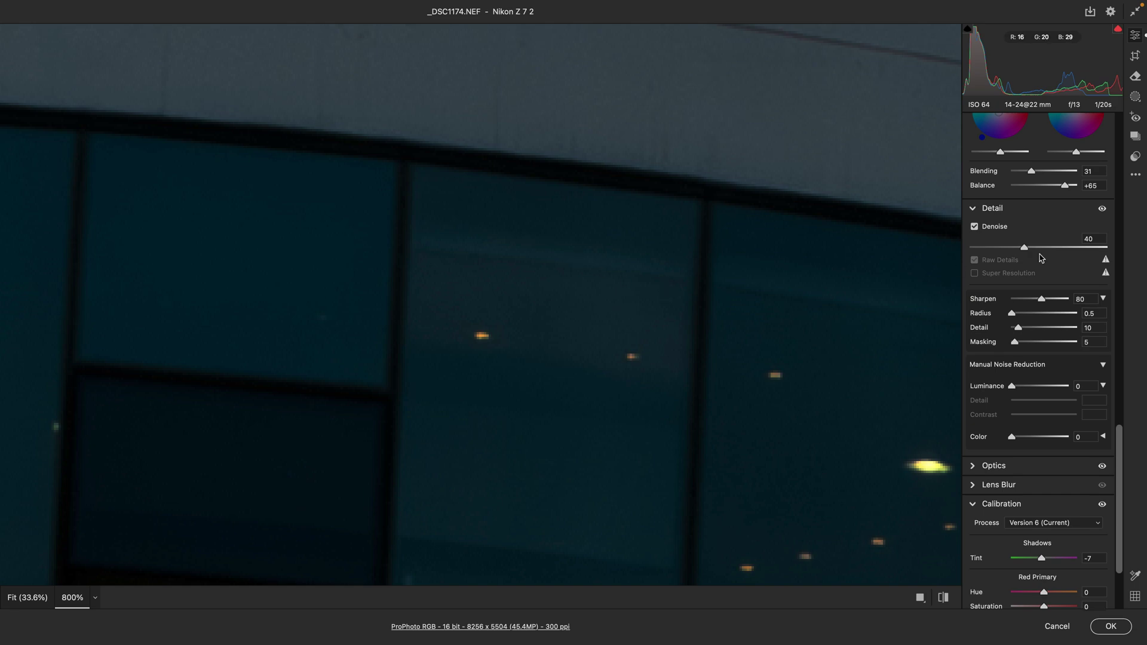
{"action": "left_click", "coordinate": [1103, 210]}
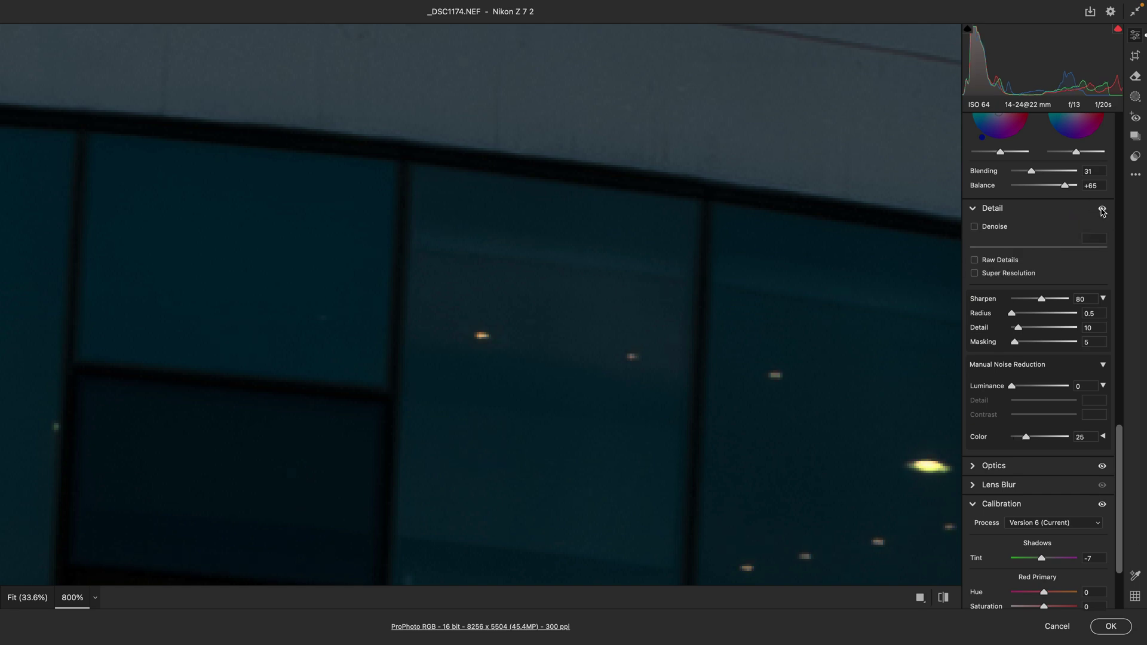
{"action": "key", "text": "p"}
{"action": "key", "text": "p"}
{"action": "key", "text": "p"}
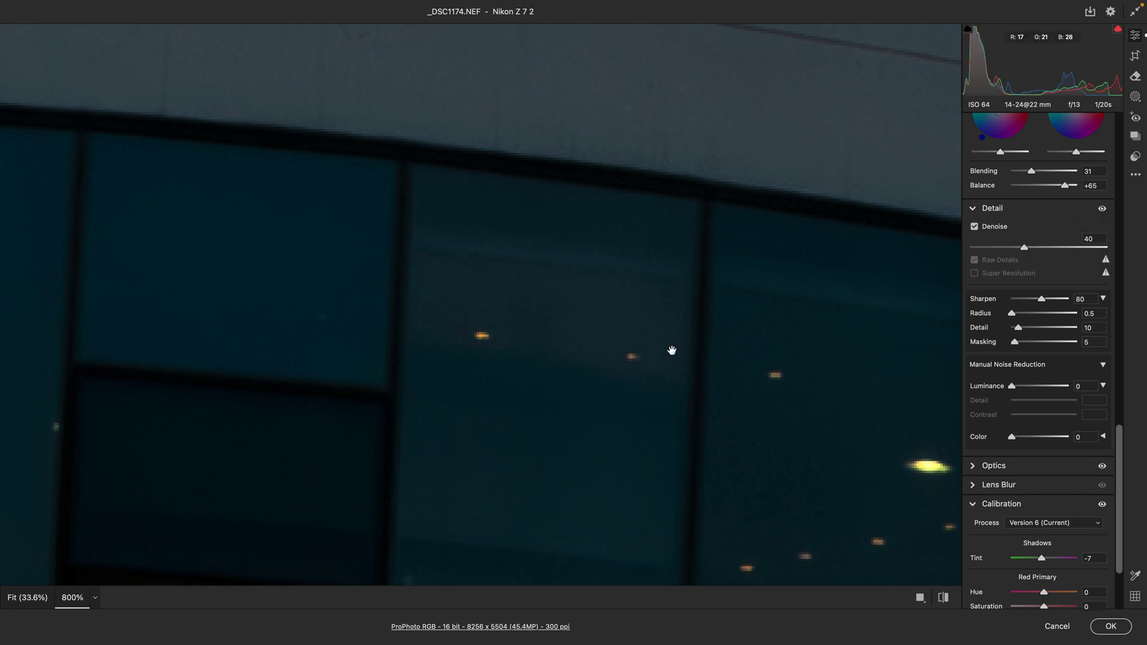
{"action": "key", "text": "p"}
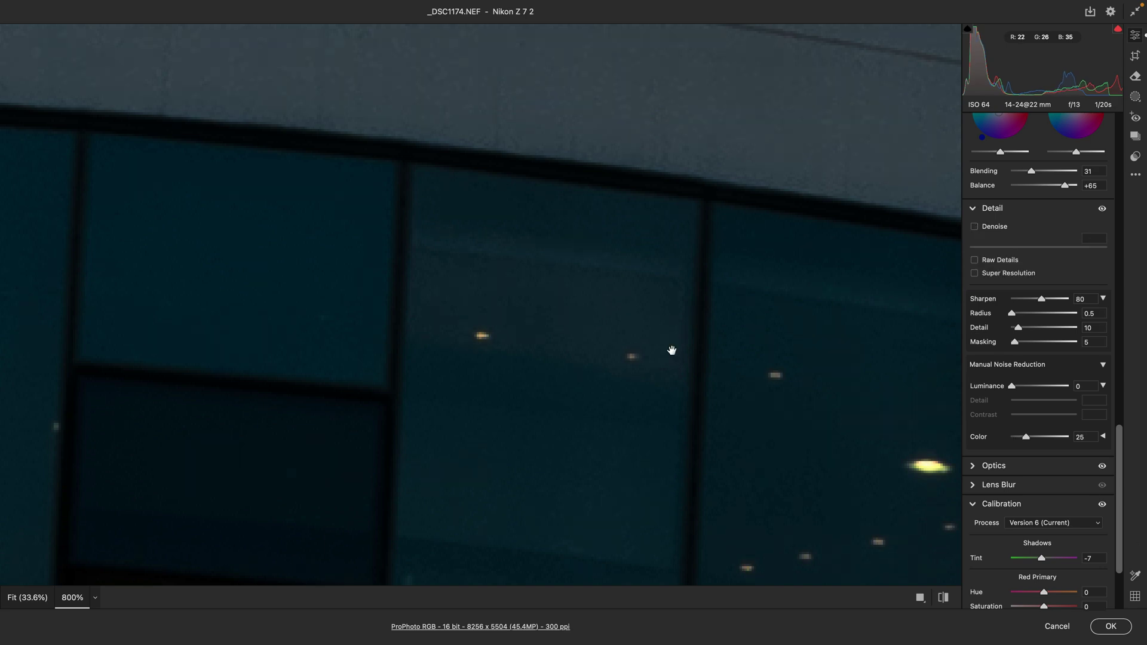
{"action": "key", "text": "p"}
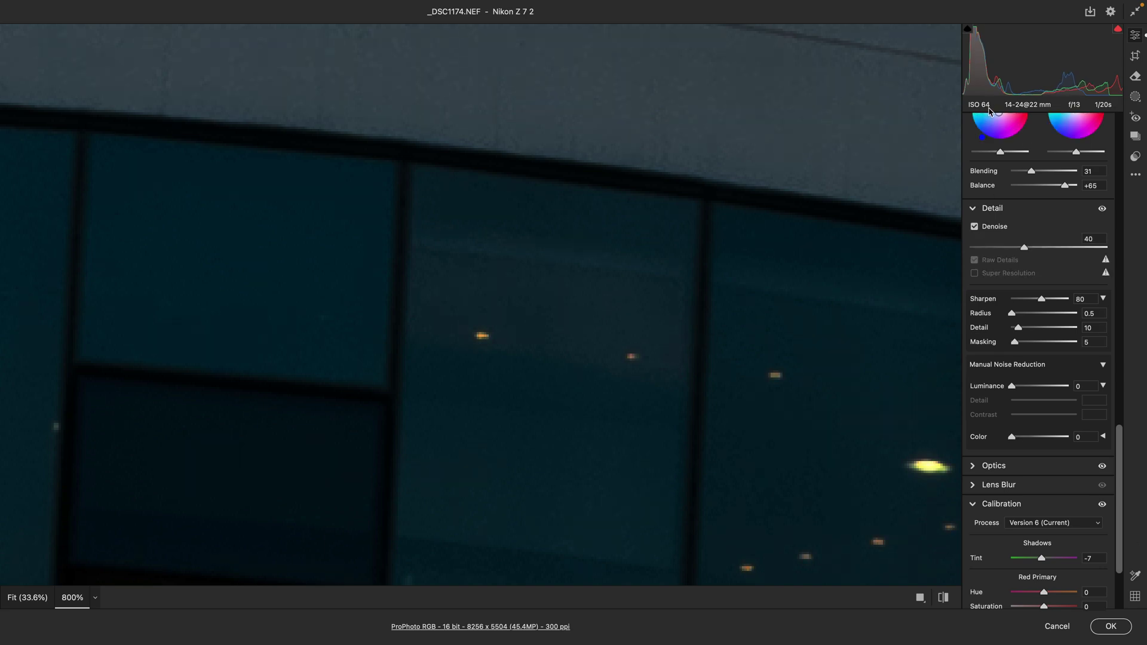
{"action": "key", "text": "p"}
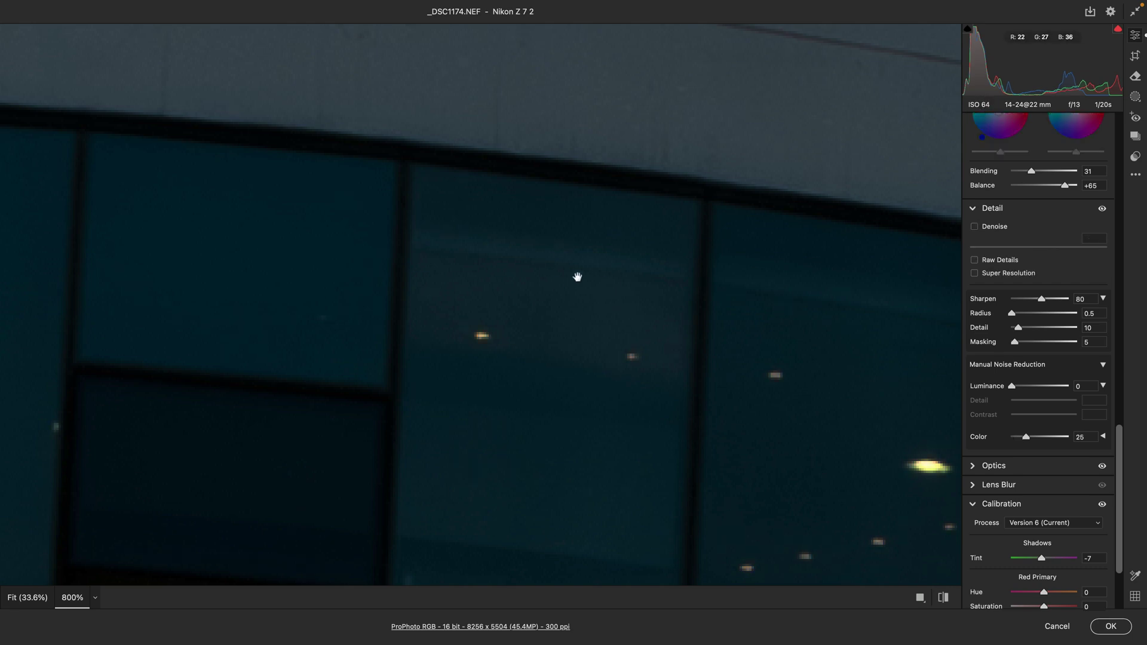
{"action": "key", "text": "p"}
{"action": "key", "text": "p"}
{"action": "key", "text": "p"}
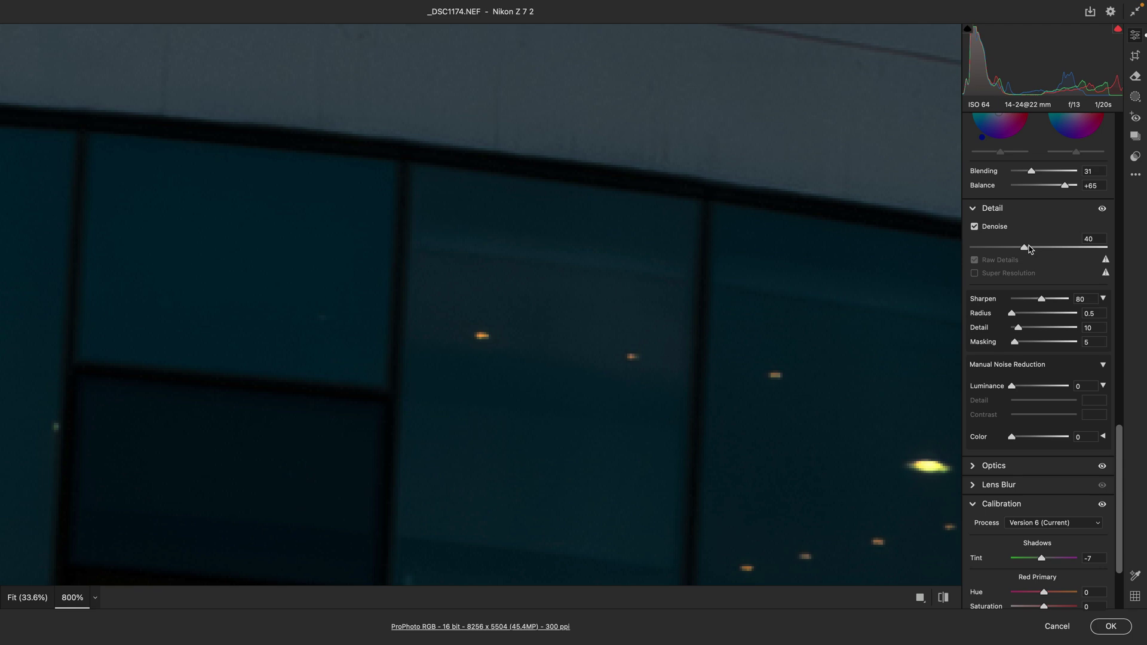
Step: Set the Detail panel's Denoise slider to 21 for lighter noise reduction on _DSC1174
{"action": "left_click_drag", "start_coordinate": [1025, 248], "coordinate": [1044, 248]}
{"action": "left_click_drag", "start_coordinate": [1049, 247], "coordinate": [995, 248]}
Step: Fit the whole photo in view and bring up the Crop, Rotate, Geometry settings
{"action": "left_click", "coordinate": [778, 268]}
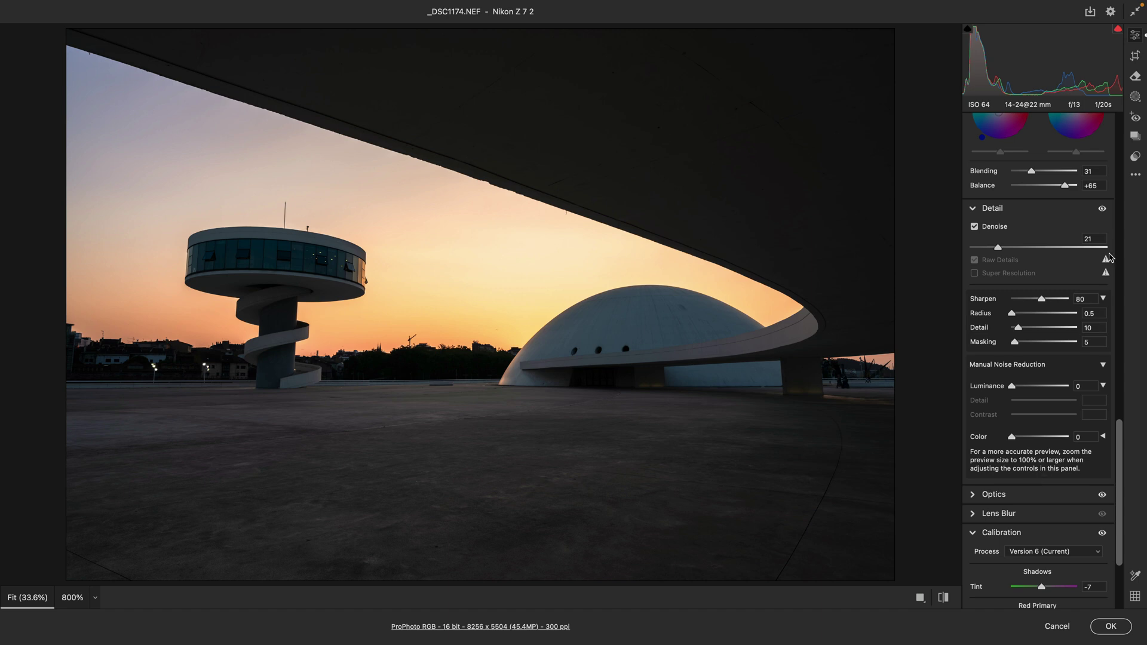
{"action": "left_click", "coordinate": [1136, 56]}
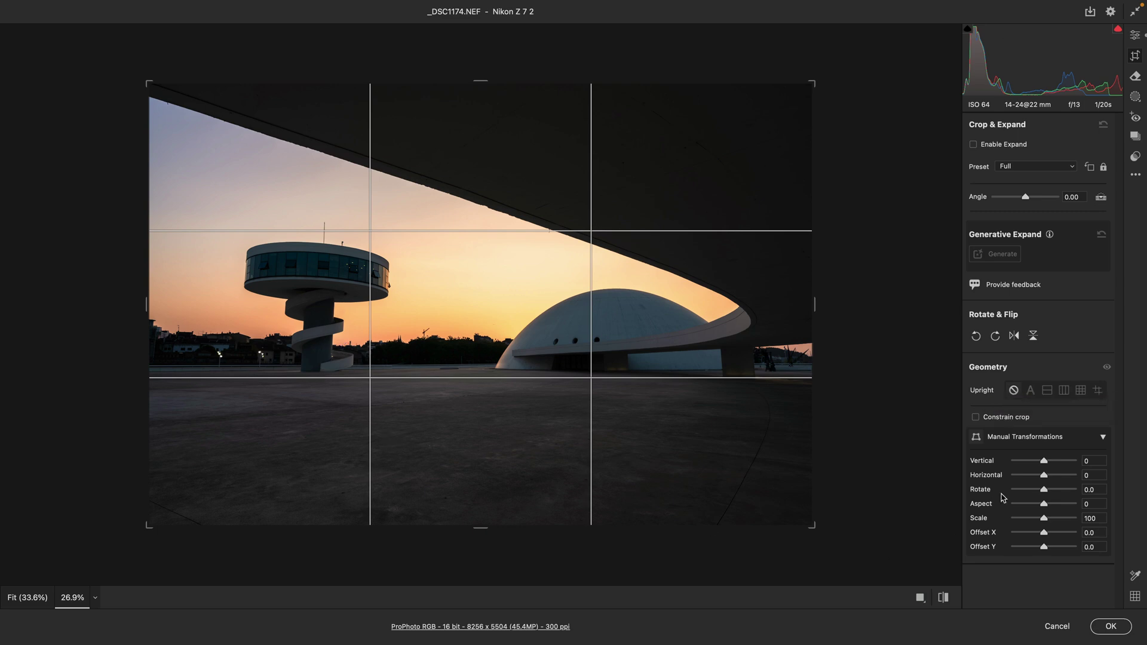
Step: Set Geometry Vertical to -24, leaving Constrain crop to preview unchecked after trying it
{"action": "left_click_drag", "start_coordinate": [1044, 464], "coordinate": [1036, 466]}
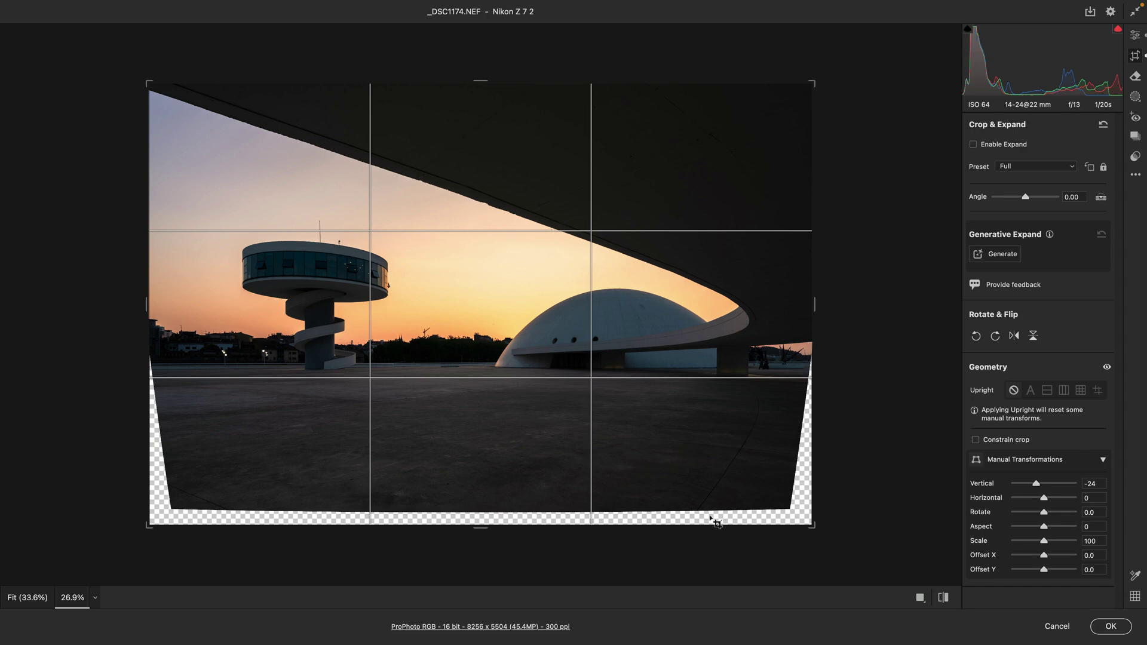
{"action": "left_click", "coordinate": [975, 440]}
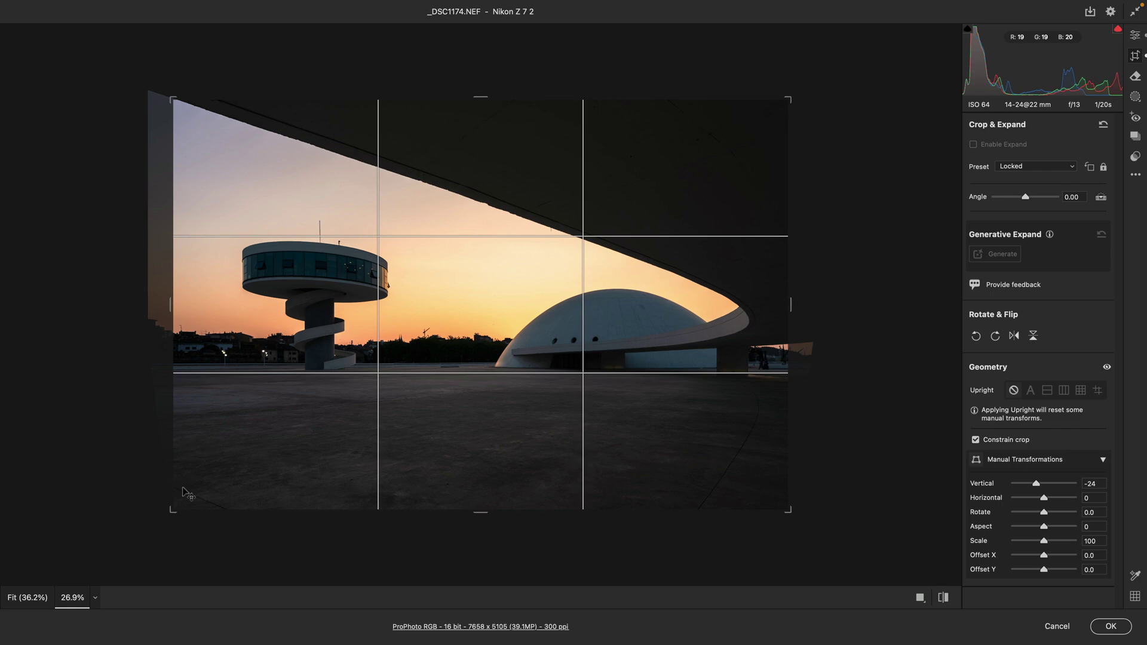
{"action": "left_click", "coordinate": [980, 441]}
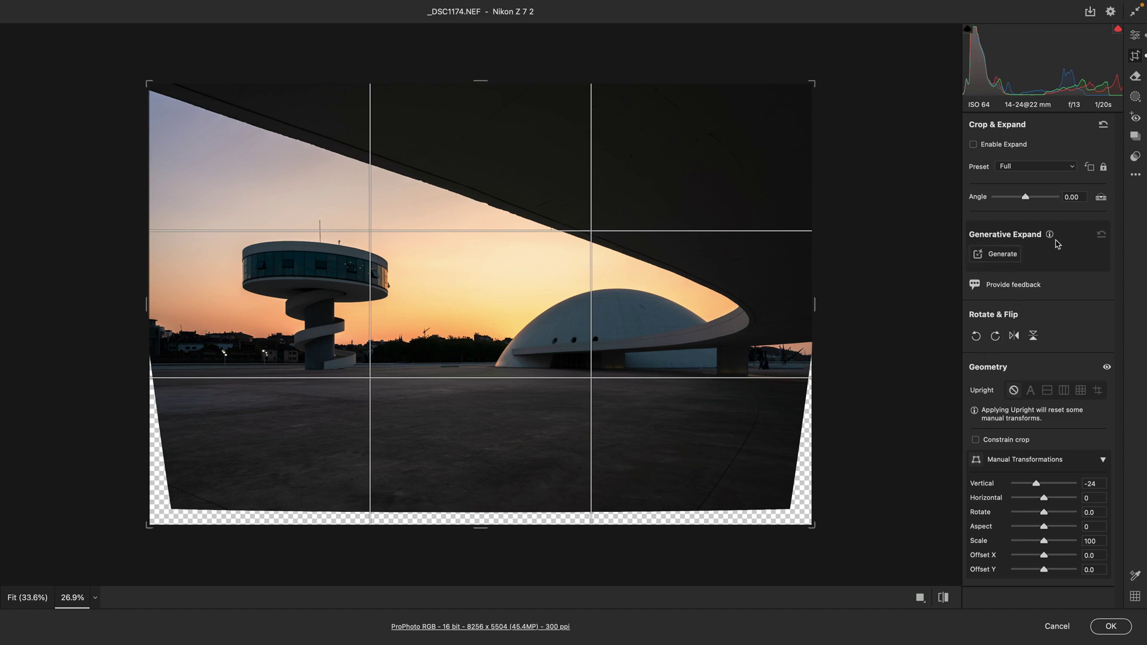
Step: Generate a fill for the transparent corners and zoom in to inspect the lower-left ground
{"action": "left_click", "coordinate": [1010, 258]}
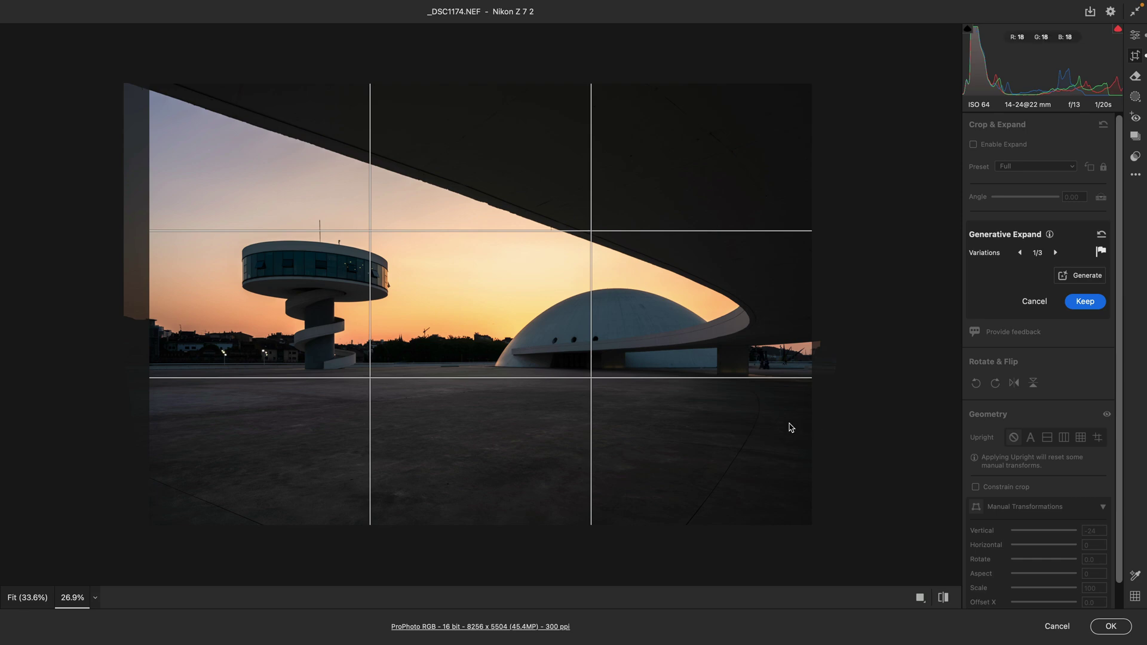
{"action": "key", "text": "super+equal"}
{"action": "key", "text": "super+equal"}
{"action": "key", "text": "super+equal"}
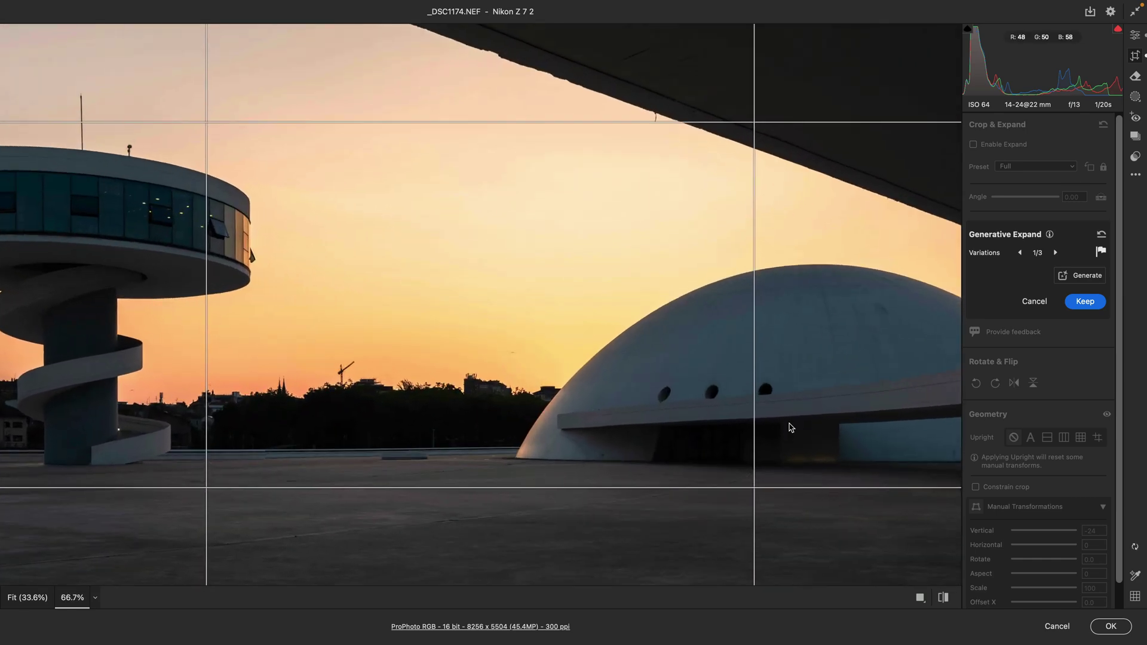
{"action": "left_click_drag", "start_coordinate": [105, 456], "coordinate": [555, 146]}
{"action": "left_click_drag", "start_coordinate": [386, 385], "coordinate": [630, 318]}
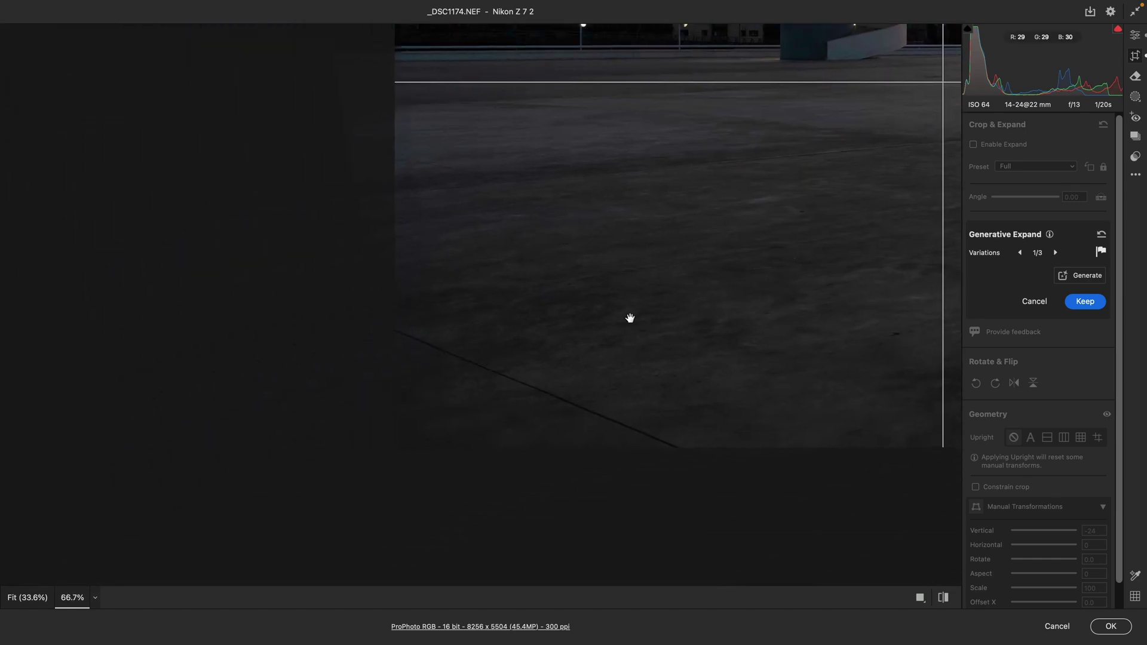
{"action": "key", "text": "super+equal"}
{"action": "key", "text": "super+equal"}
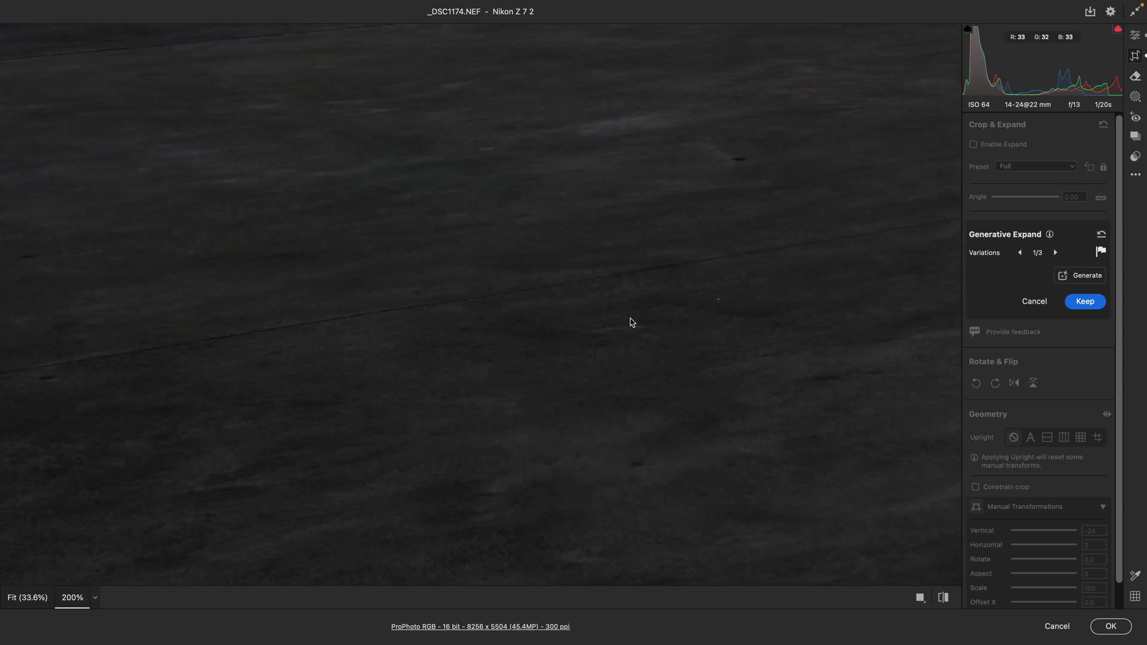
{"action": "left_click_drag", "start_coordinate": [149, 369], "coordinate": [986, 249]}
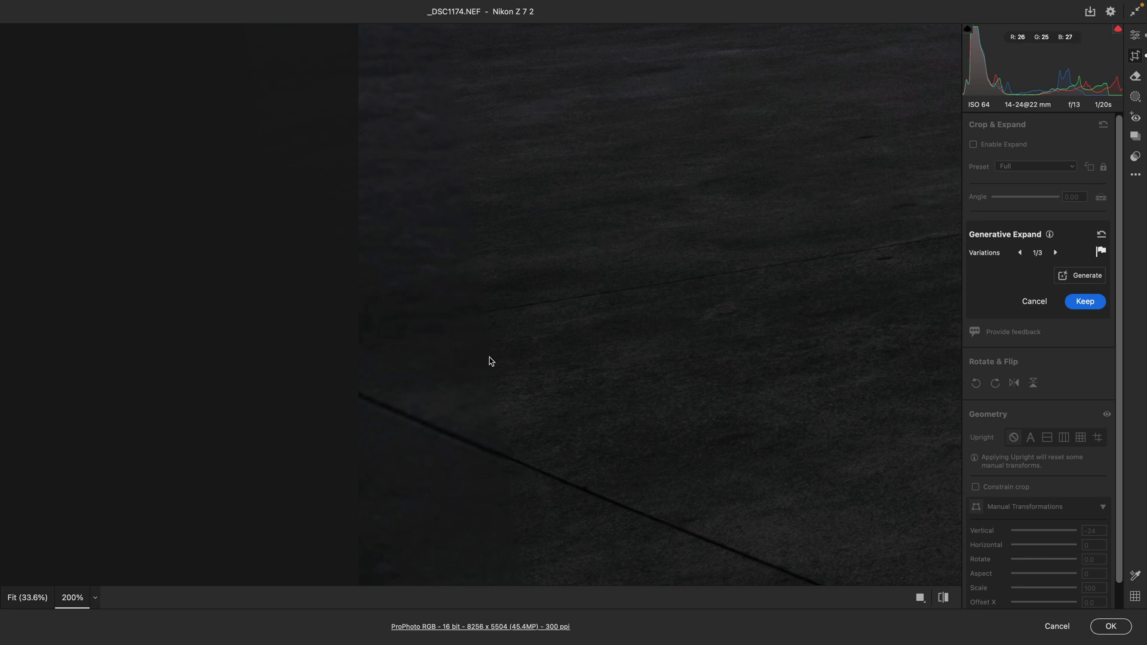
Step: Switch to generated variation 3 of 3 and fit the whole photo back in view
{"action": "left_click", "coordinate": [1056, 254]}
{"action": "left_click", "coordinate": [535, 382], "text": "alt"}
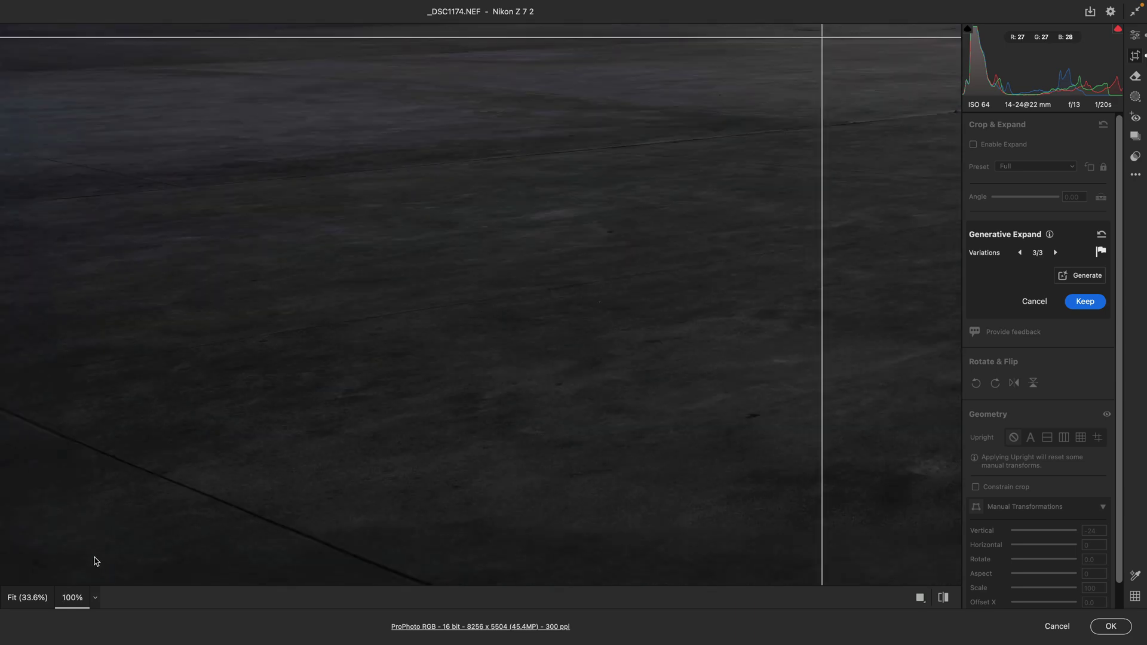
{"action": "left_click", "coordinate": [28, 598]}
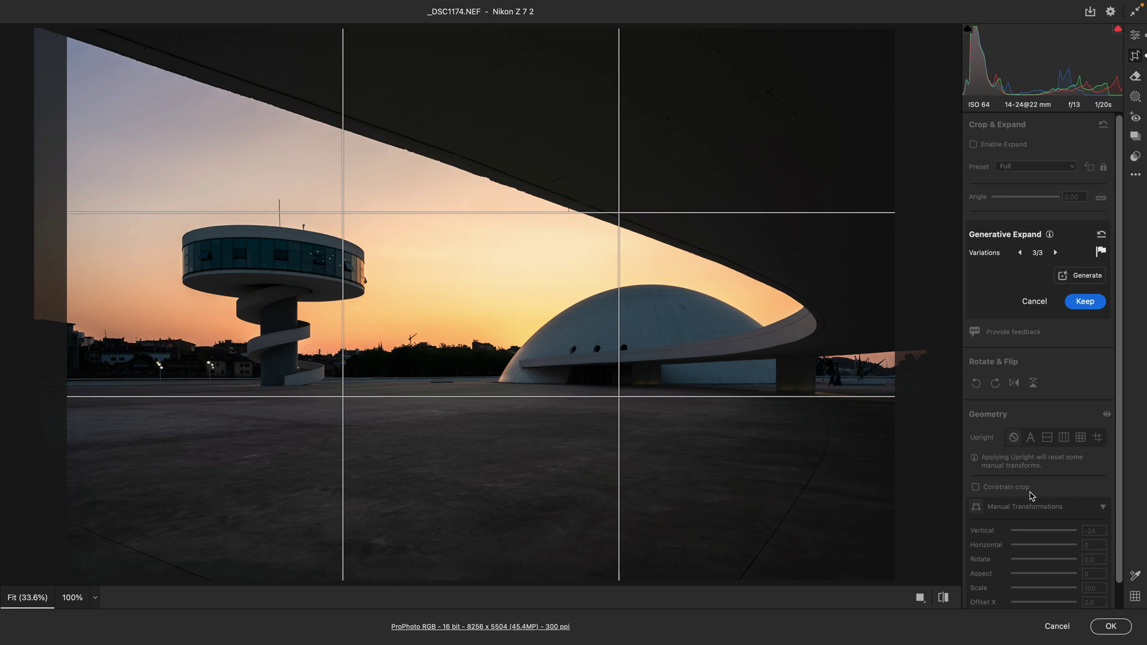
Step: Discard the fill, enable Expand, unlock the aspect ratio, and widen the crop to 8992 × 5323
{"action": "left_click", "coordinate": [1037, 300]}
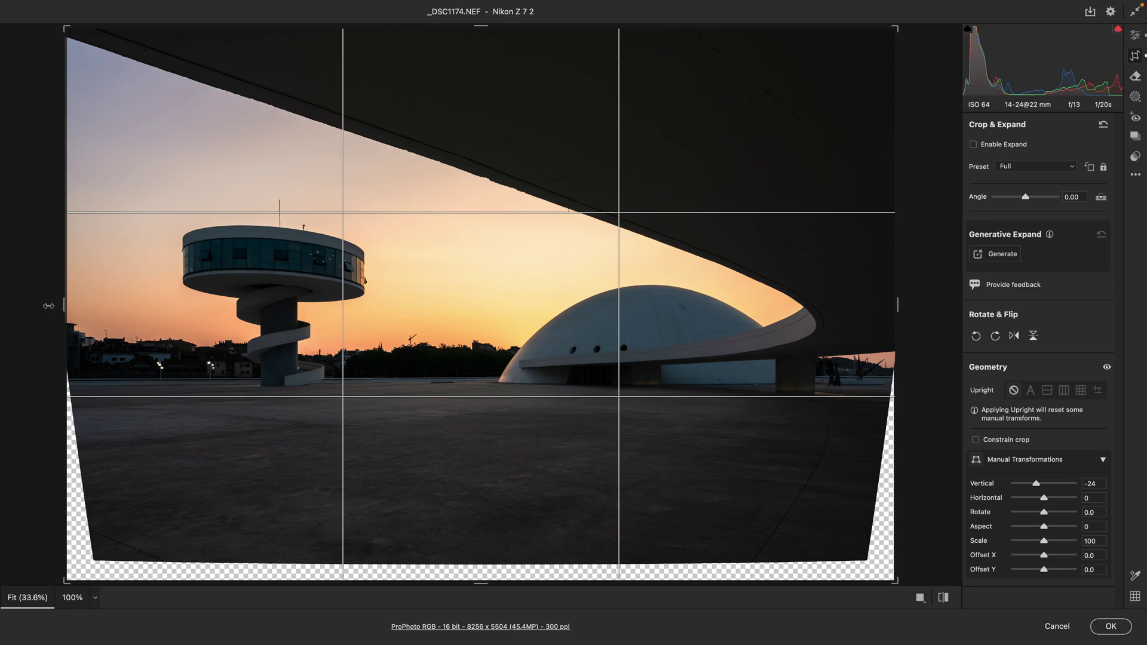
{"action": "mouse_move", "coordinate": [49, 306]}
{"action": "left_mouse_down"}
{"action": "mouse_move", "coordinate": [153, 304]}
{"action": "mouse_move", "coordinate": [38, 301]}
{"action": "left_mouse_up"}
{"action": "left_click", "coordinate": [990, 146]}
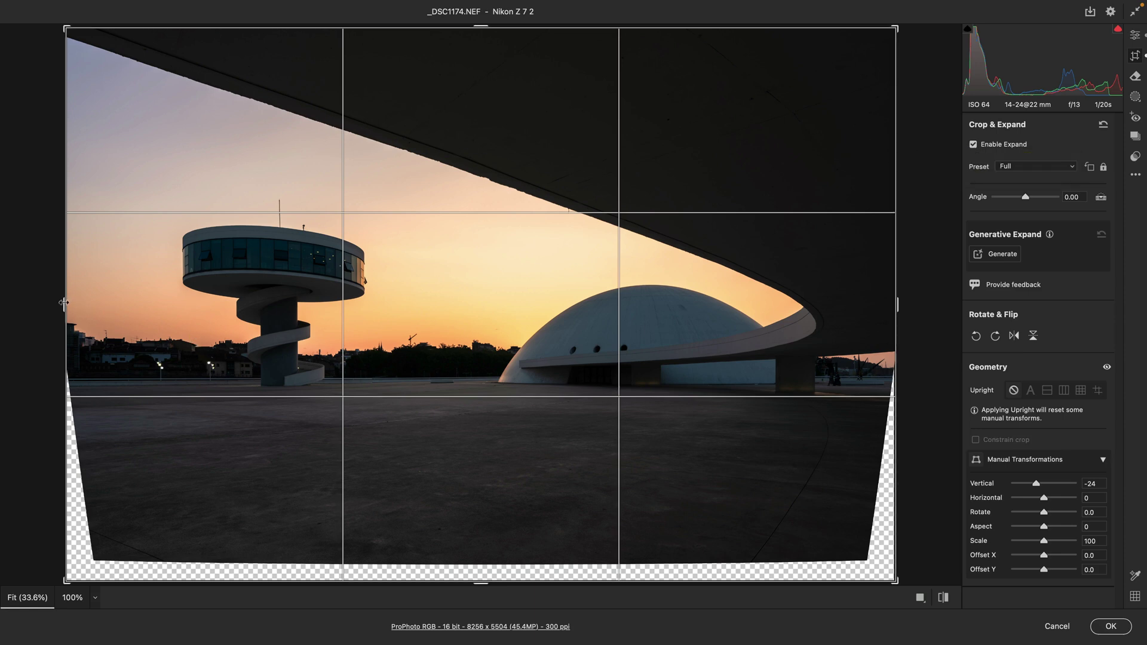
{"action": "left_click_drag", "start_coordinate": [64, 303], "coordinate": [60, 303]}
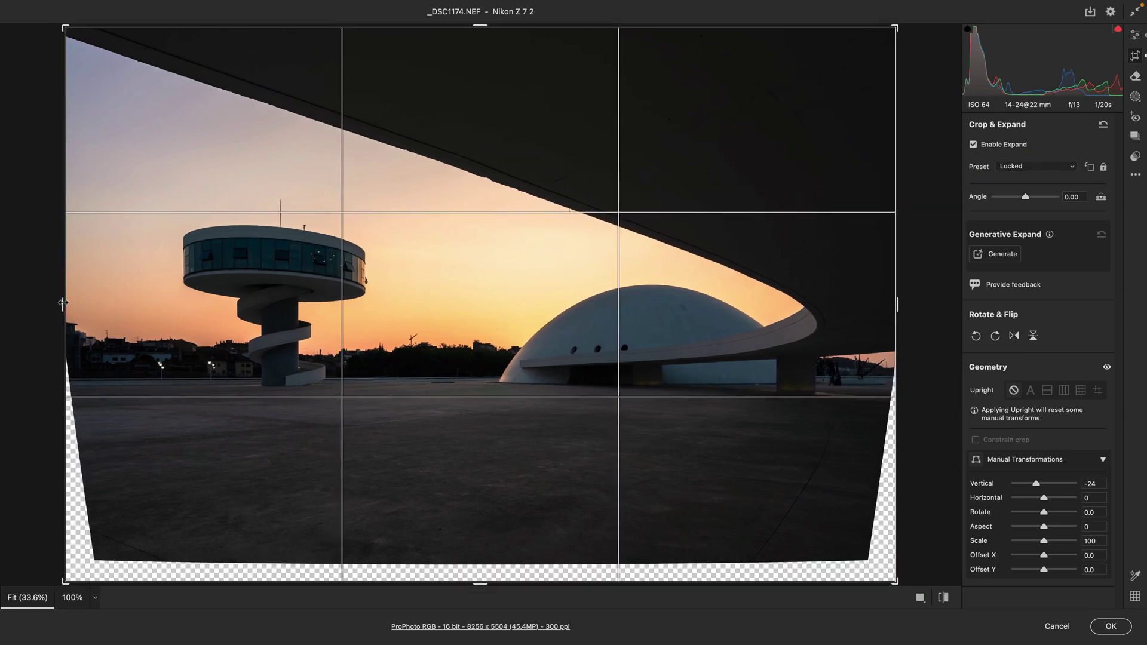
{"action": "left_click", "coordinate": [1103, 167]}
{"action": "left_click_drag", "start_coordinate": [64, 303], "coordinate": [28, 304]}
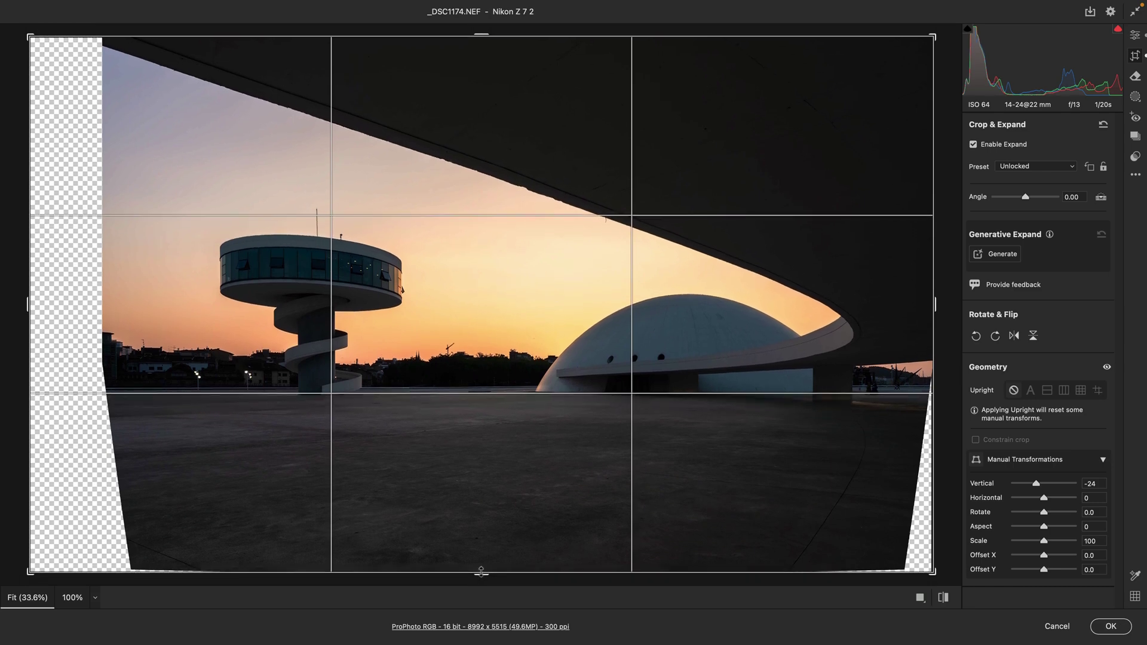
{"action": "left_click_drag", "start_coordinate": [481, 572], "coordinate": [481, 555]}
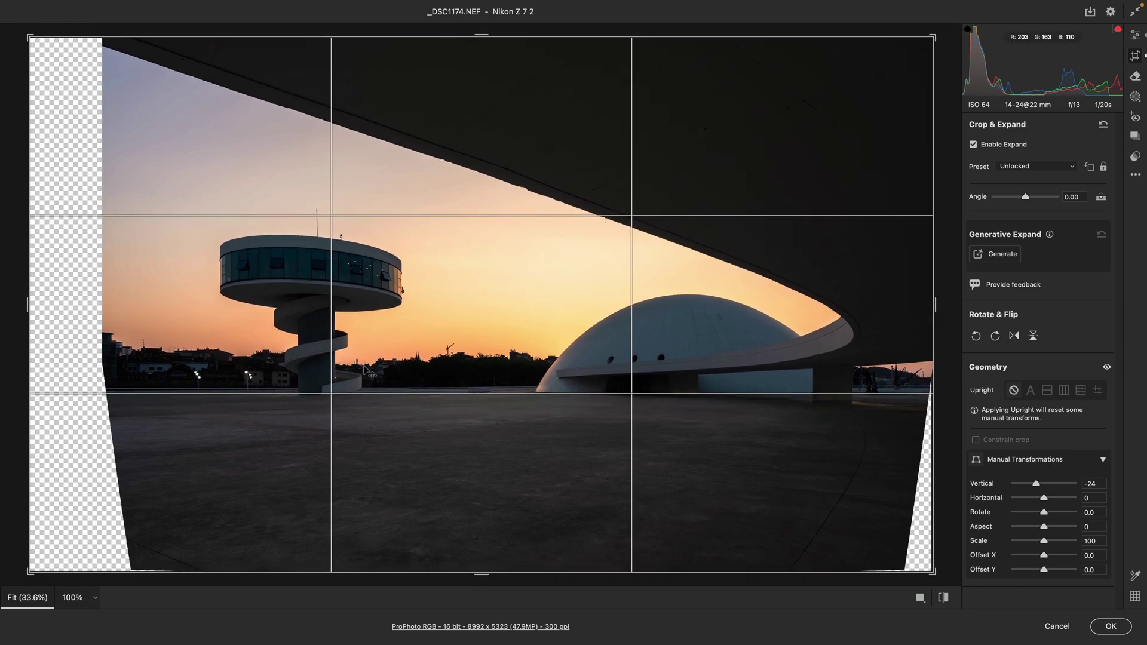
Step: Generate and then cancel a fill for the expanded areas, and commit the 8256 × 5504 crop
{"action": "left_click", "coordinate": [994, 255]}
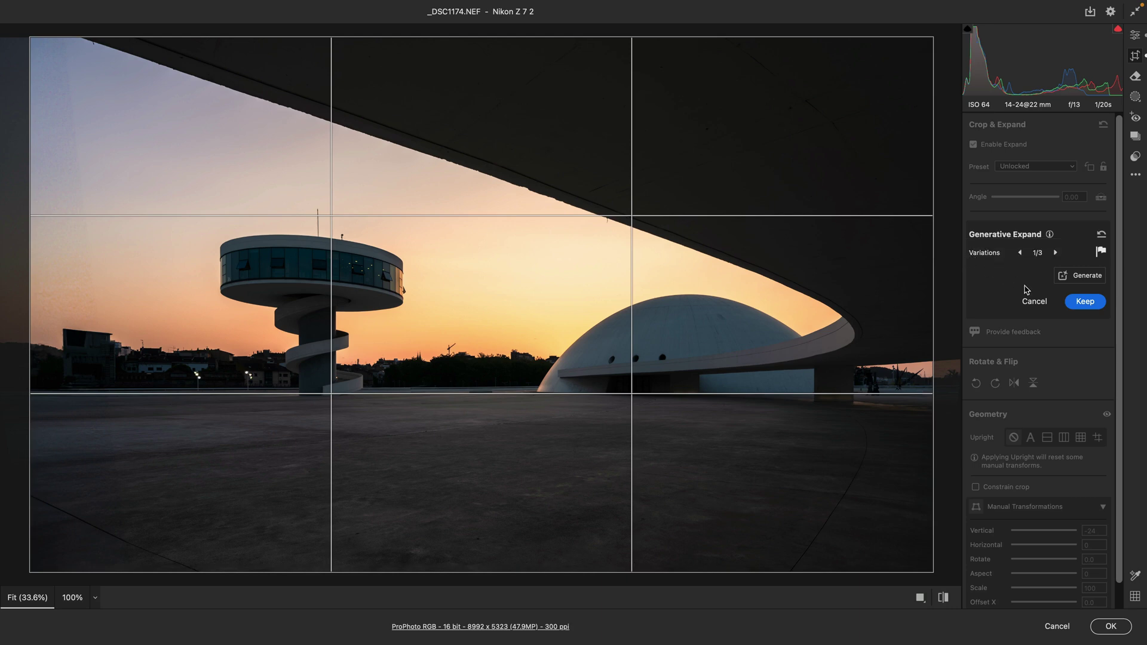
{"action": "left_click", "coordinate": [1040, 303]}
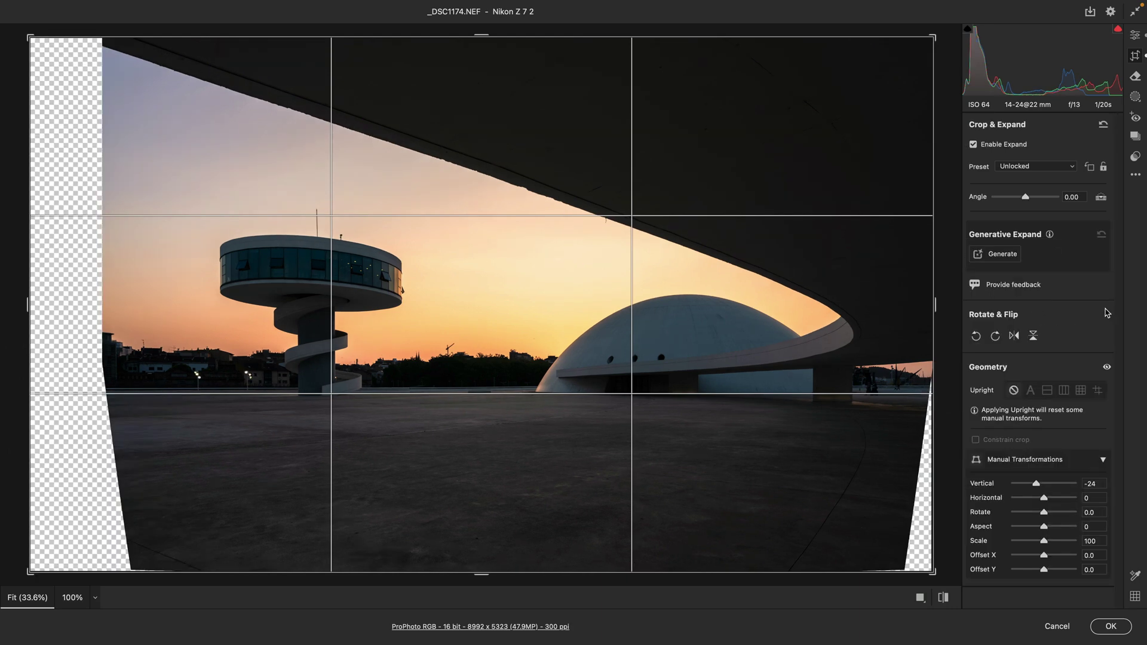
{"action": "key", "text": "Return"}
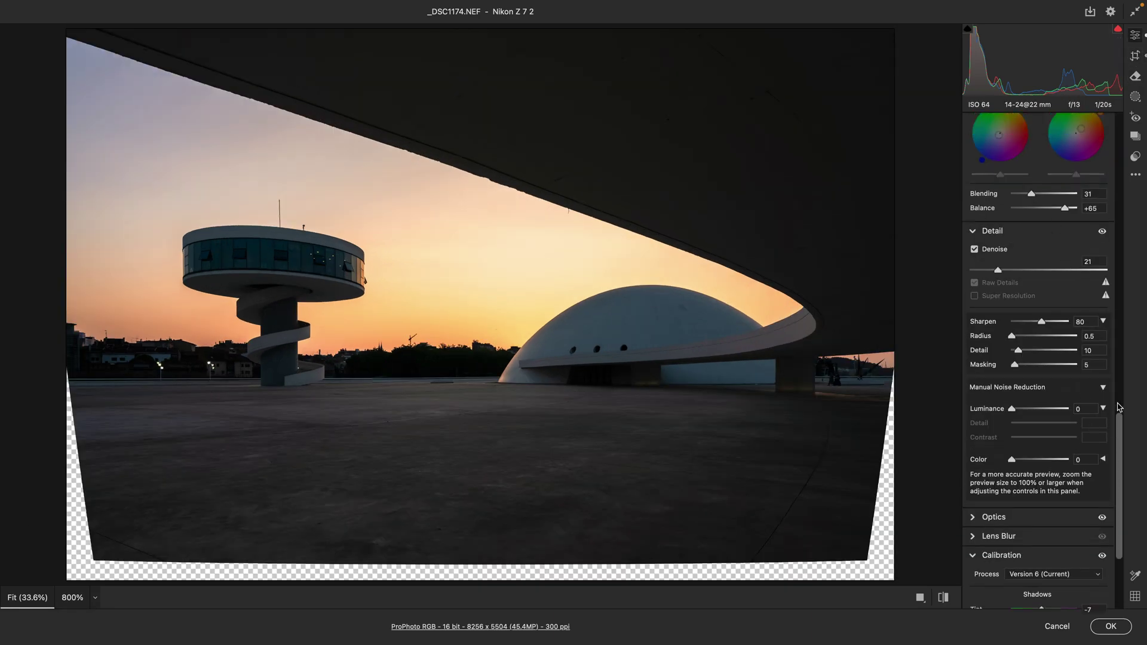
{"action": "left_click", "coordinate": [1045, 148]}
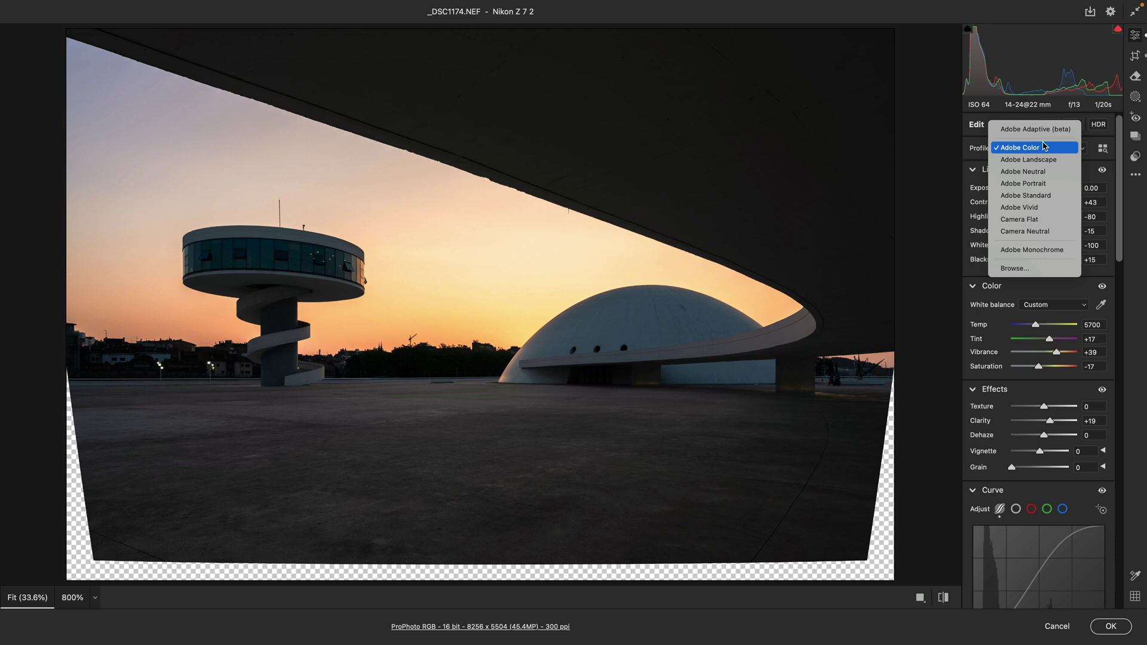
{"action": "left_click", "coordinate": [953, 143]}
{"action": "left_click_drag", "start_coordinate": [1122, 188], "coordinate": [1128, 385]}
{"action": "scroll", "coordinate": [1016, 370], "scroll_direction": "down", "scroll_amount": 5}
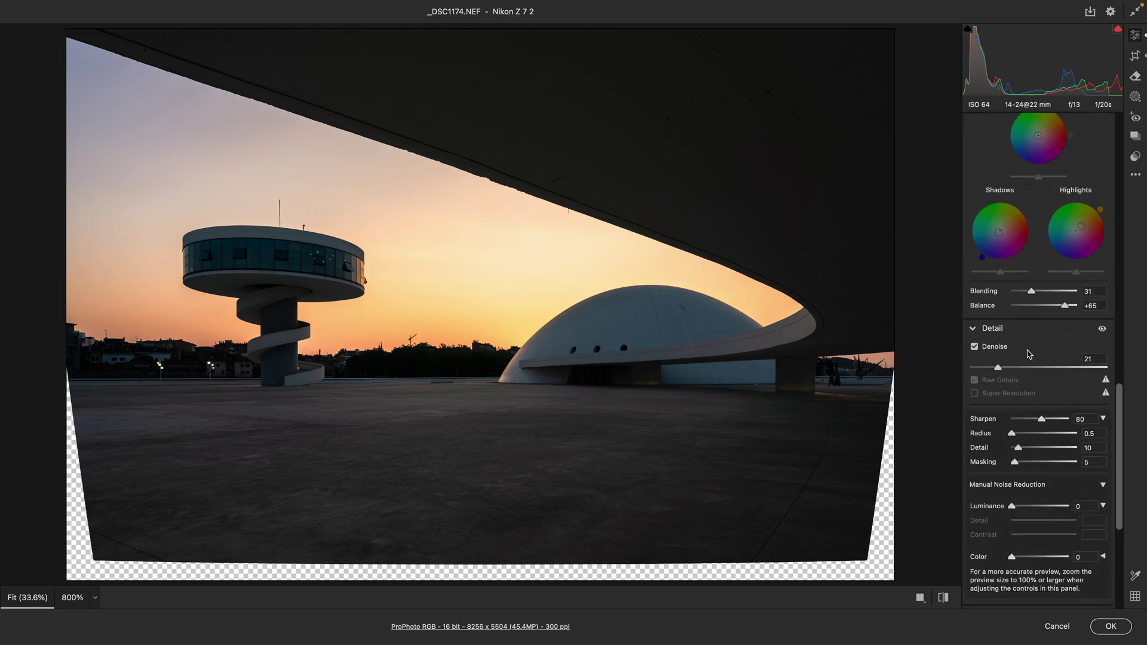